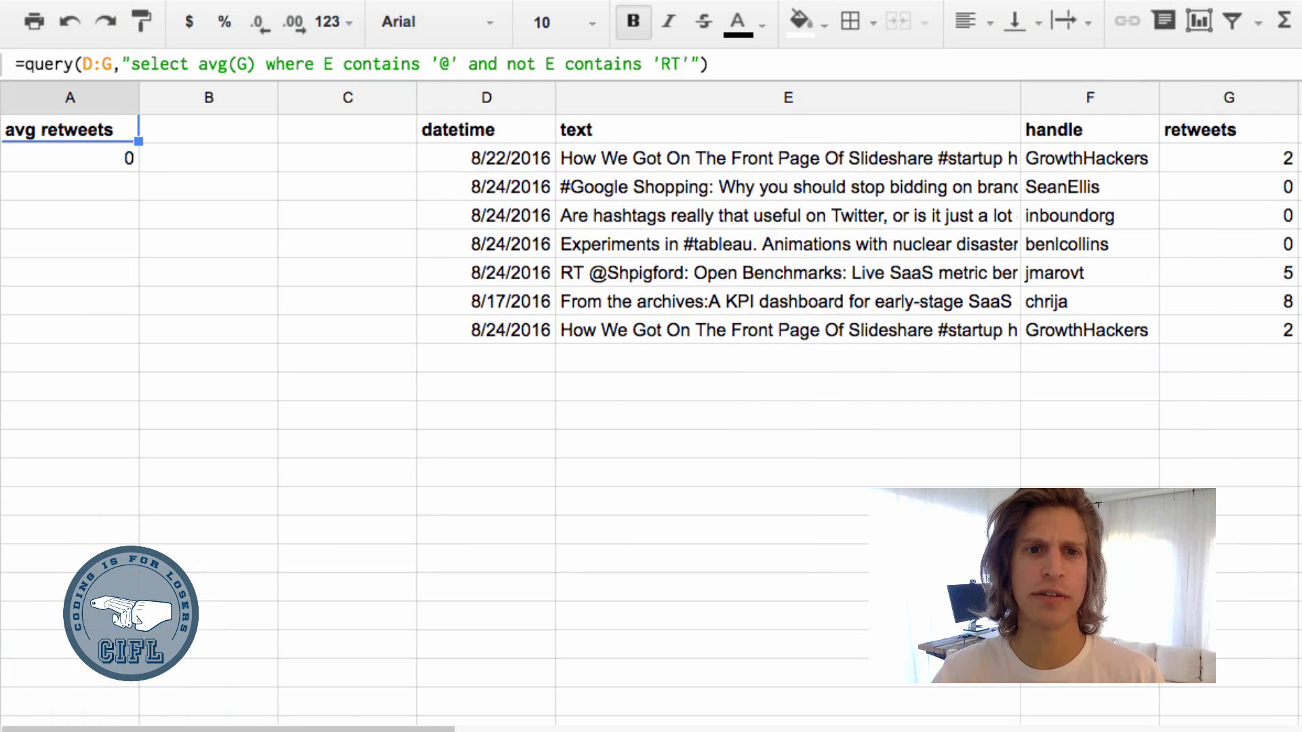
Review the datetime, text, handle and retweets headers in D1–G1, then return to A1
key("Right")
key("Right")
key("Right")
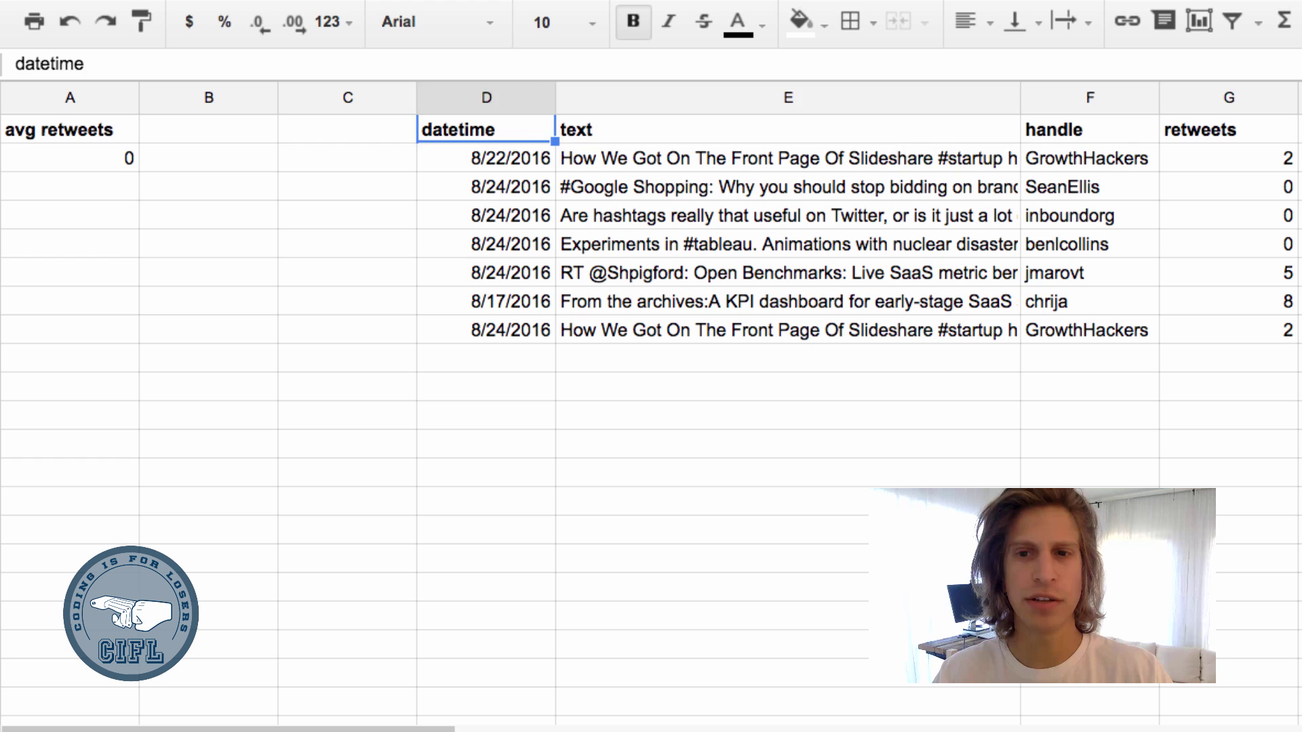
key("Right")
key("Right")
key("Right")
key("Left")
key("Left")
key("Left")
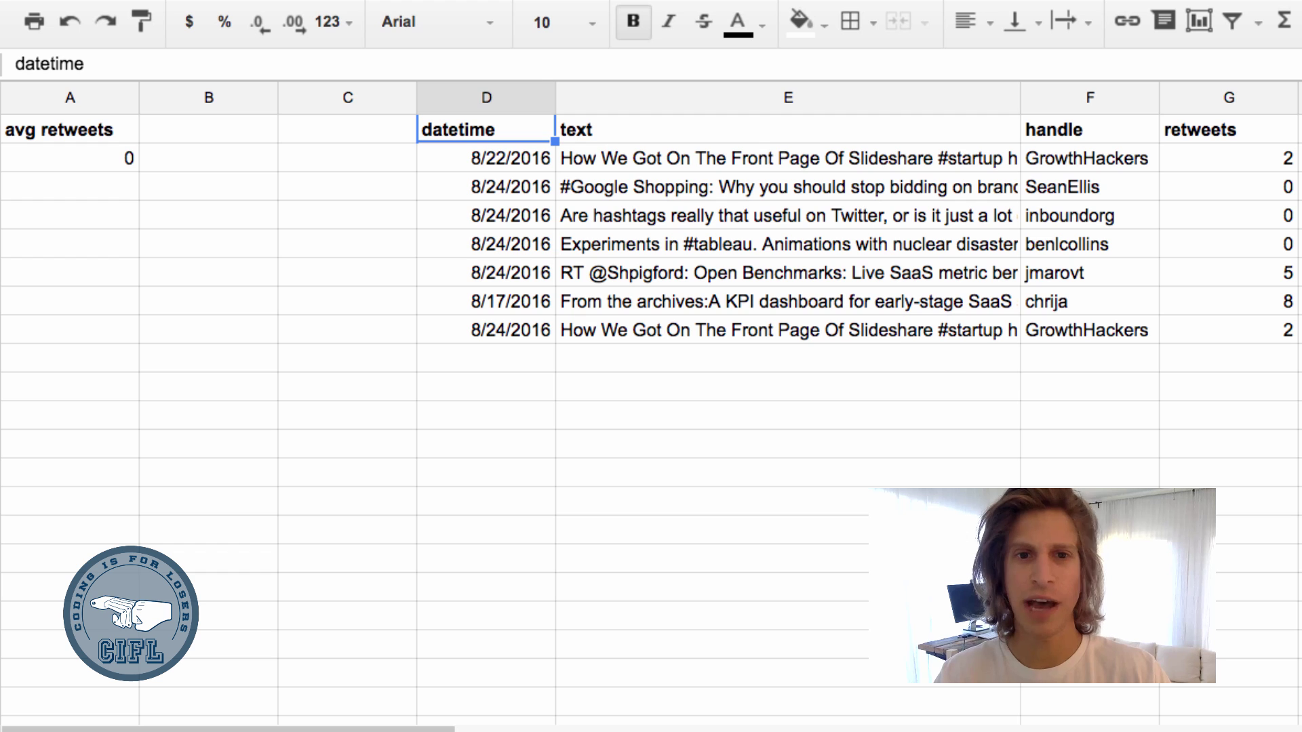
key("Right")
key("Right")
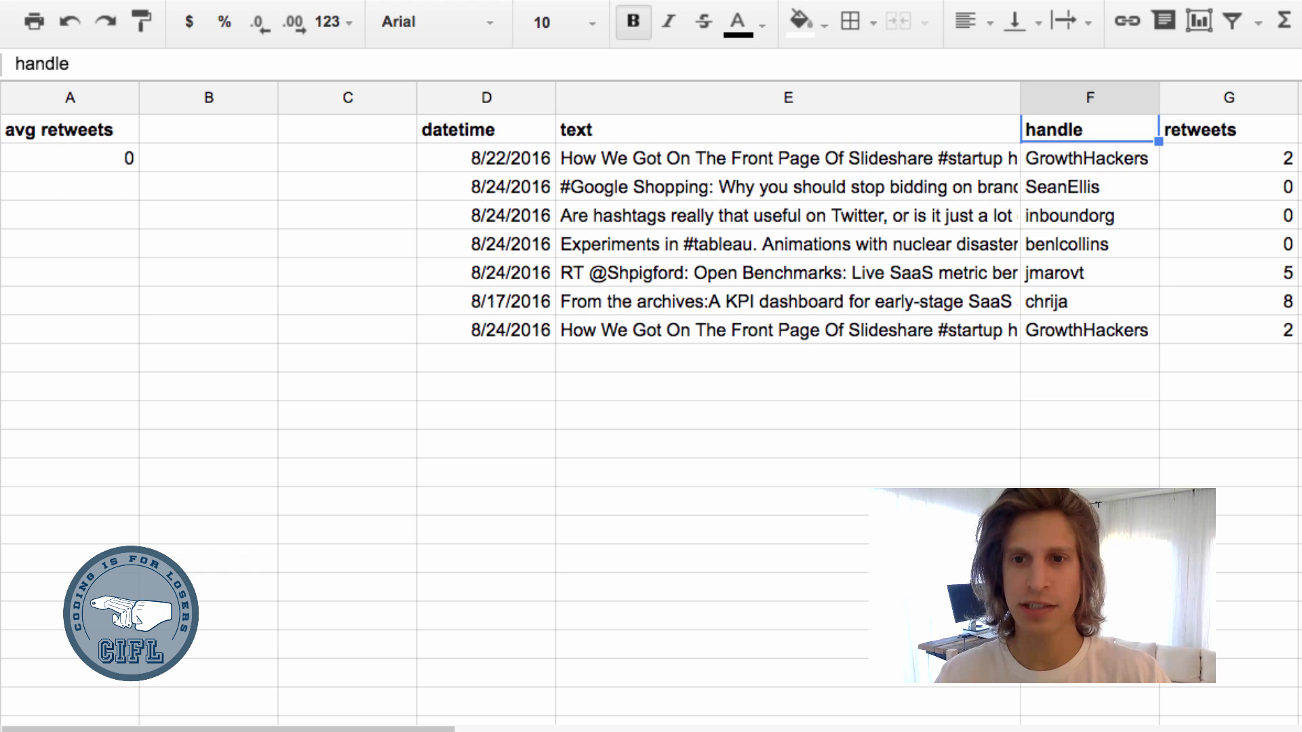
key("Right")
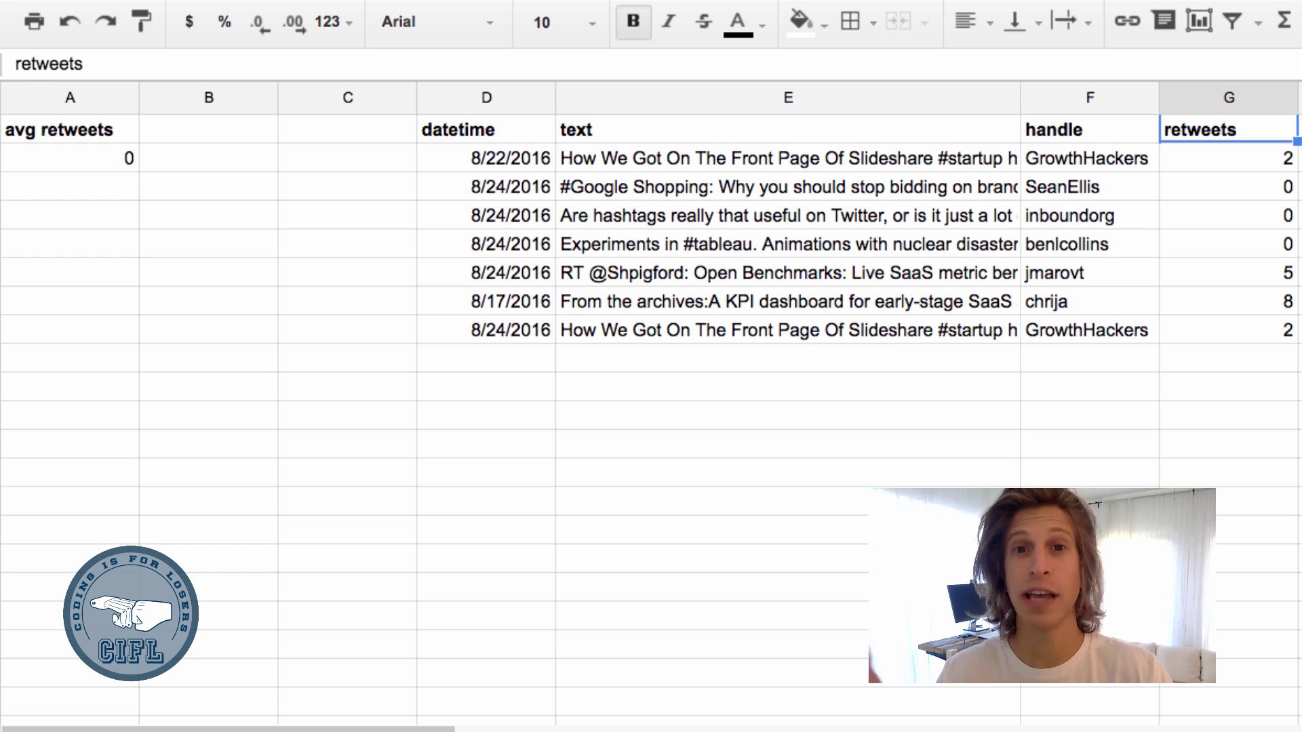
left_click(788, 130)
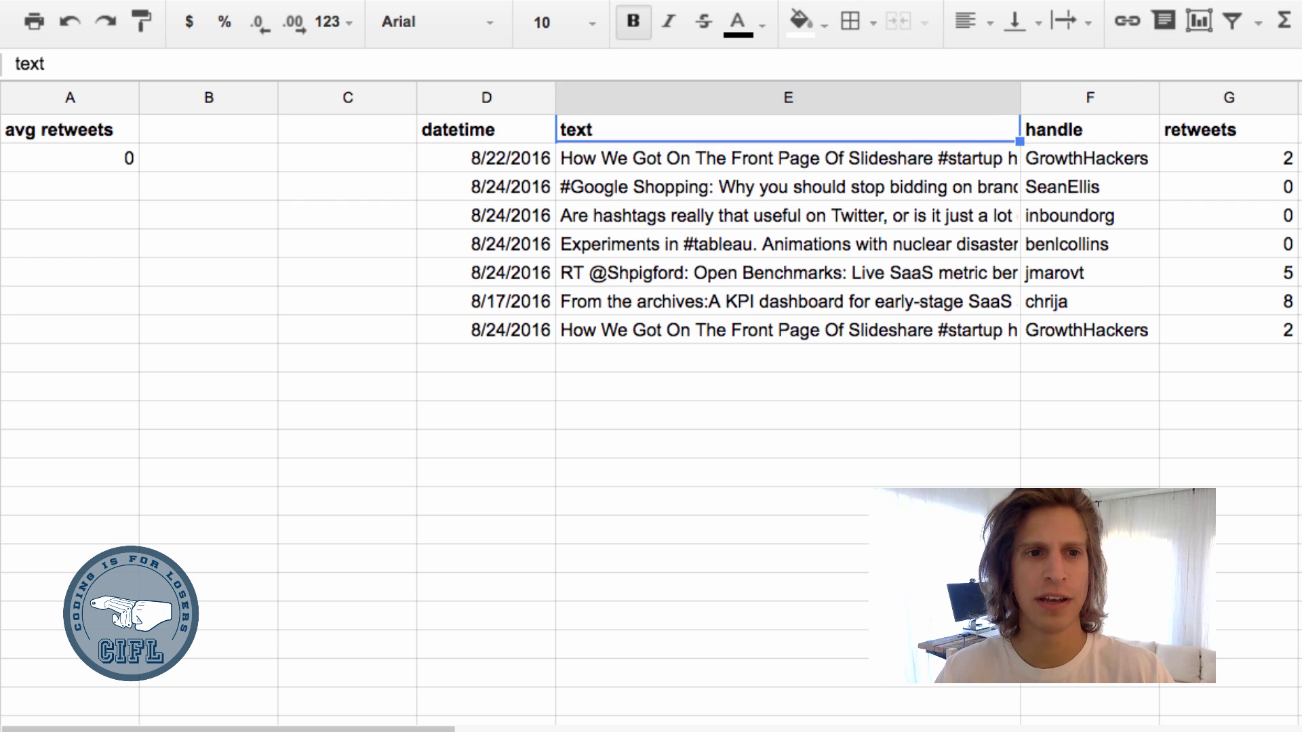
key("Left")
key("Left")
key("Left")
key("Left")
Clear A1 and begin a new QUERY formula over the range D1:G
key("Delete")
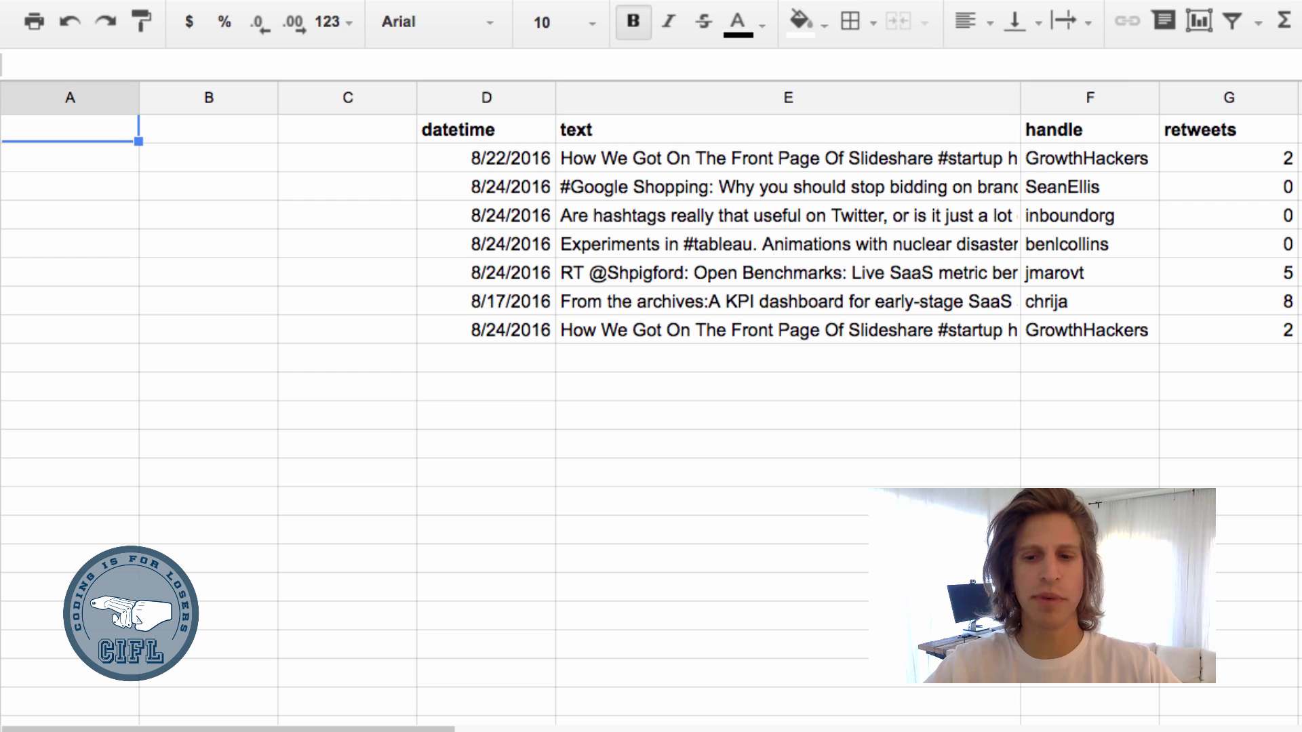
type("=query(")
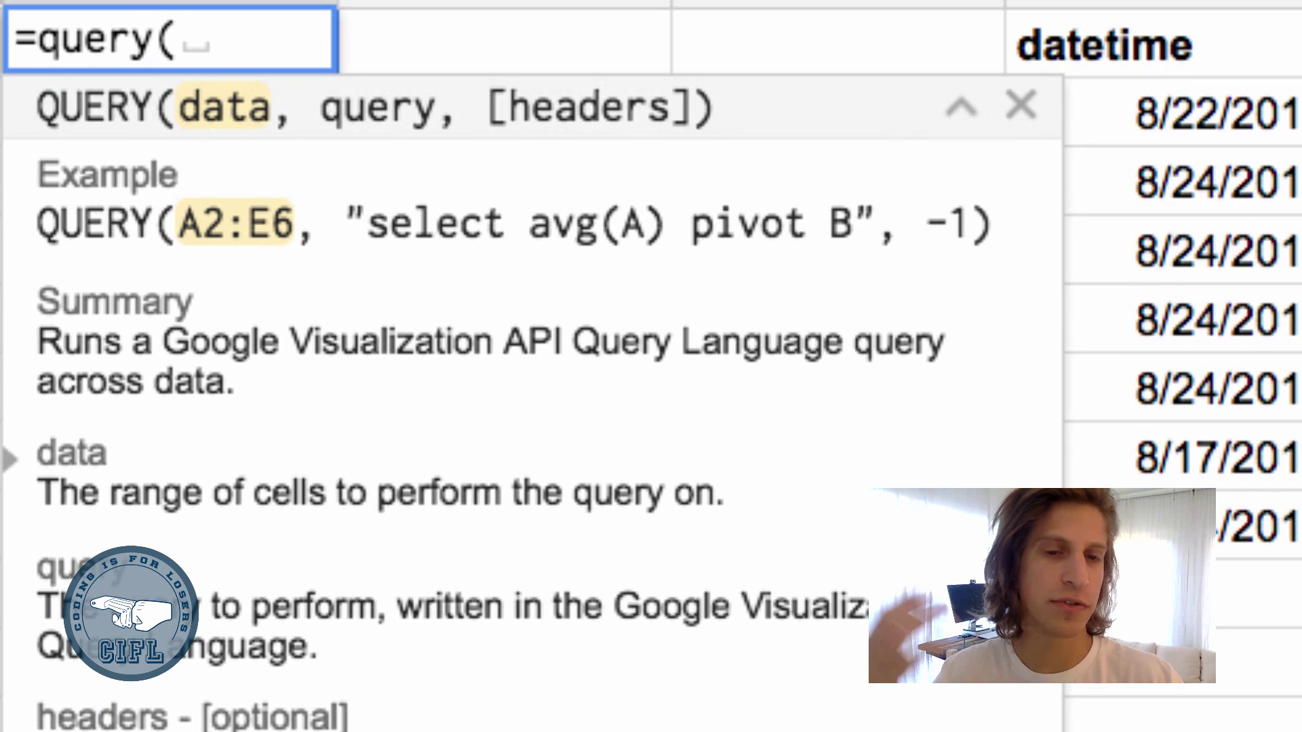
left_click(505, 41)
key("Right")
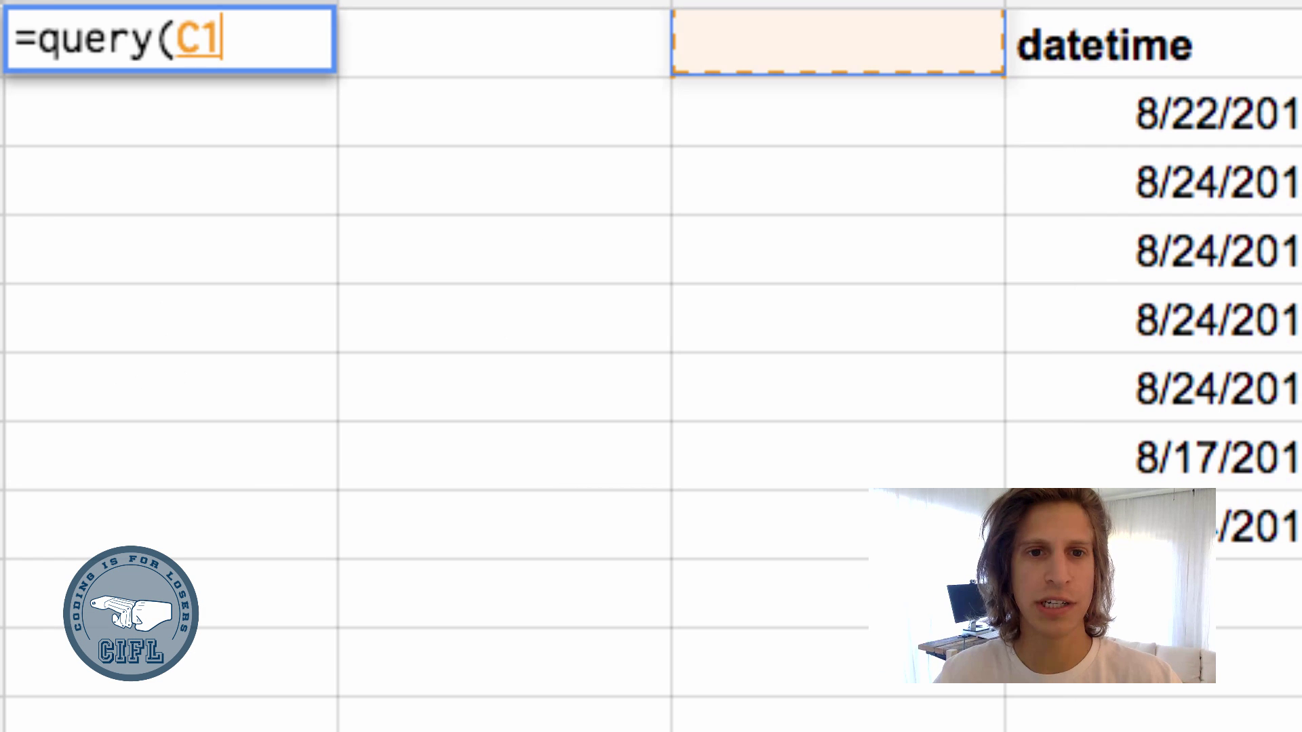
key("Right")
type(":G")
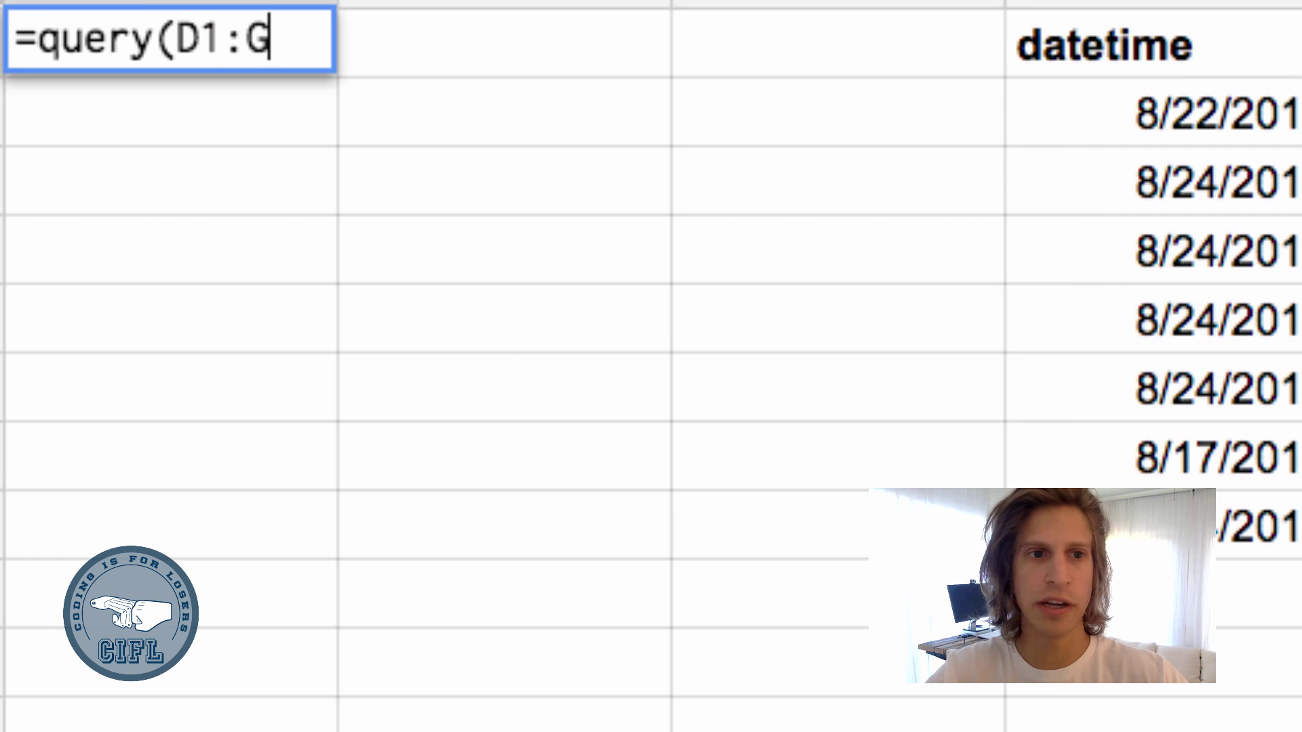
type(",")
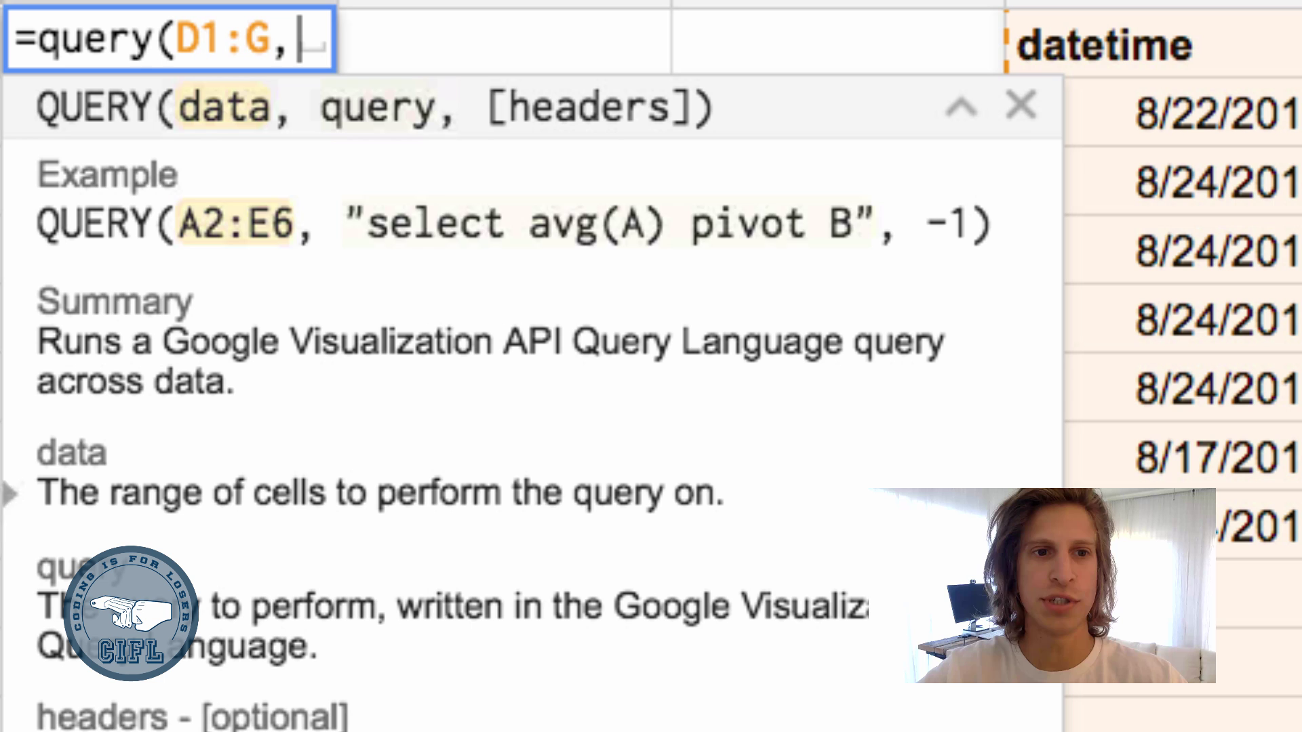
type("\"\"")
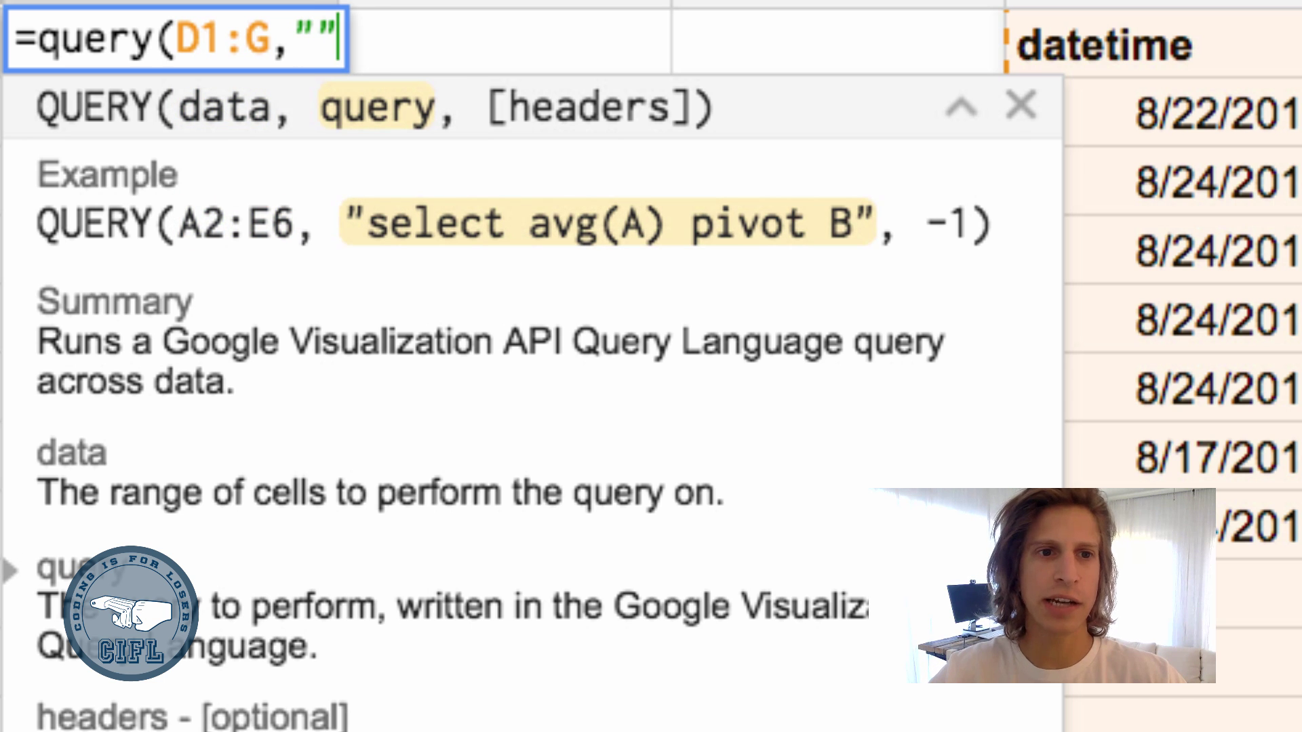
Complete the query string as "select avg(G)" and enter it, giving 2.428571429
key("Left")
left_click(337, 38)
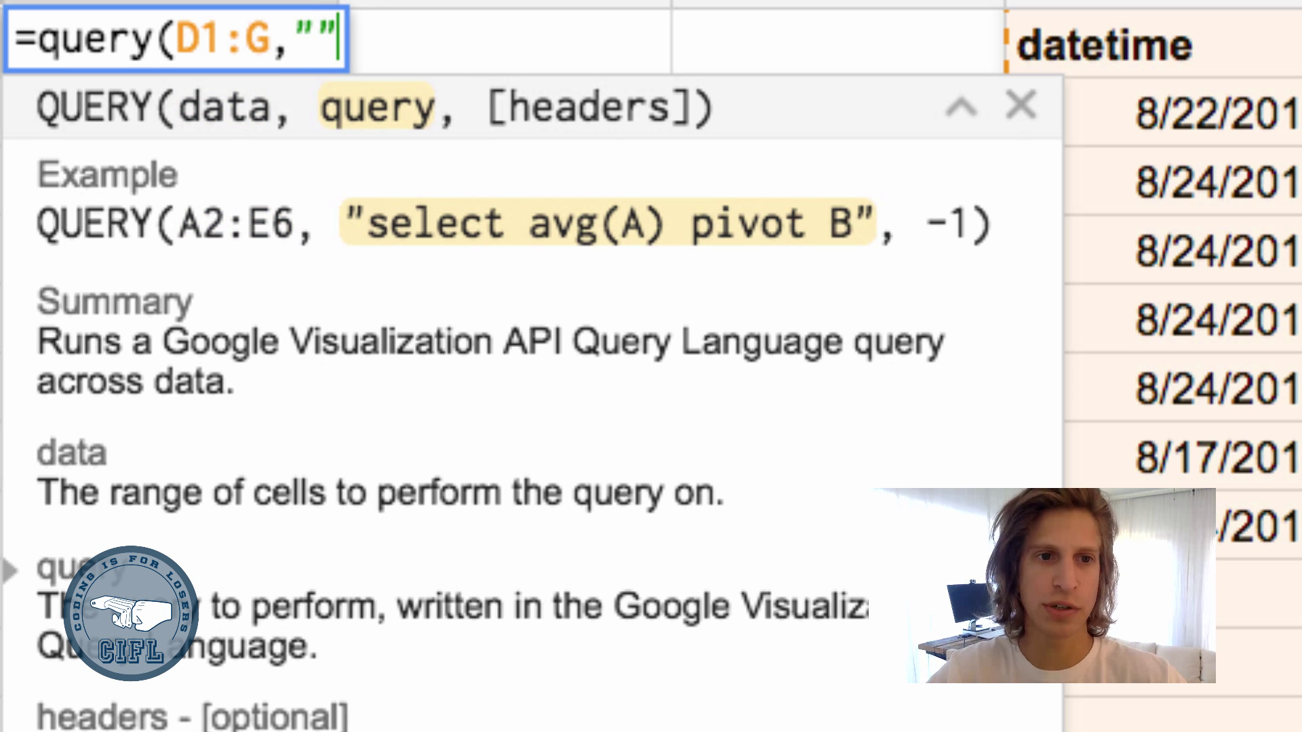
type(")")
left_click(316, 39)
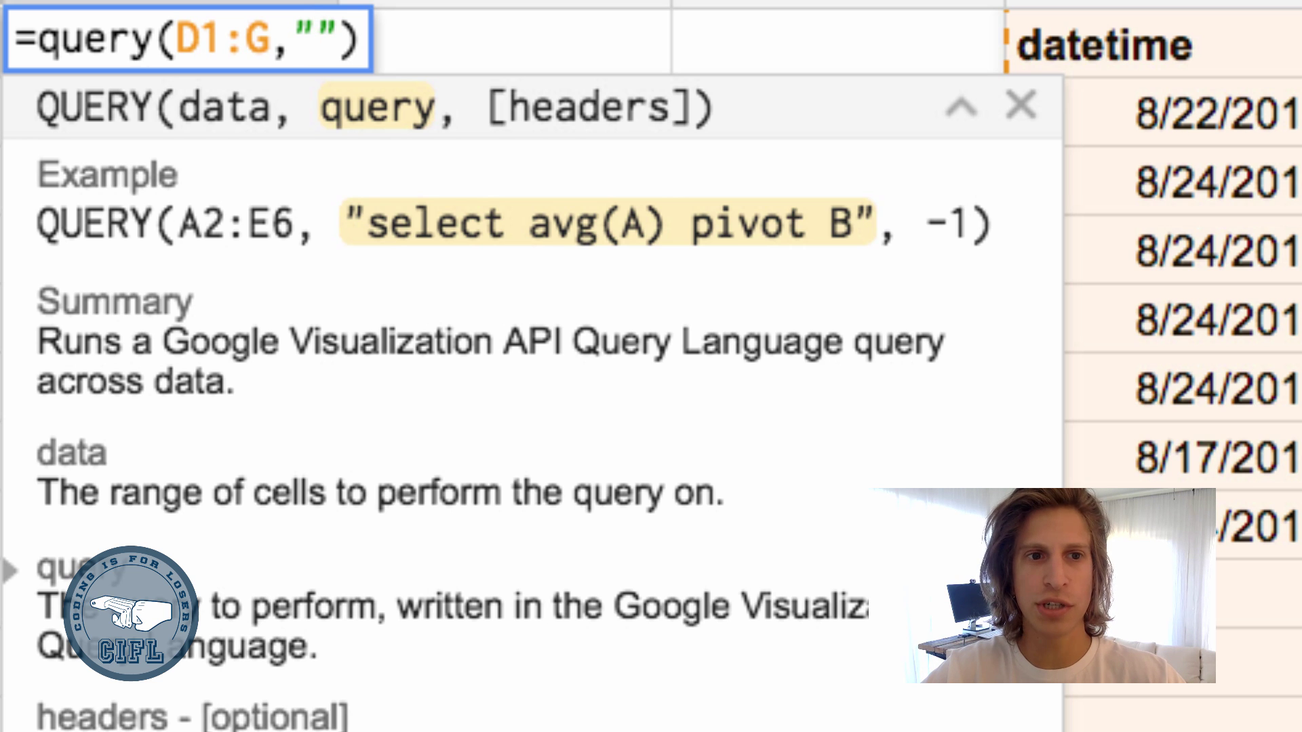
type("select")
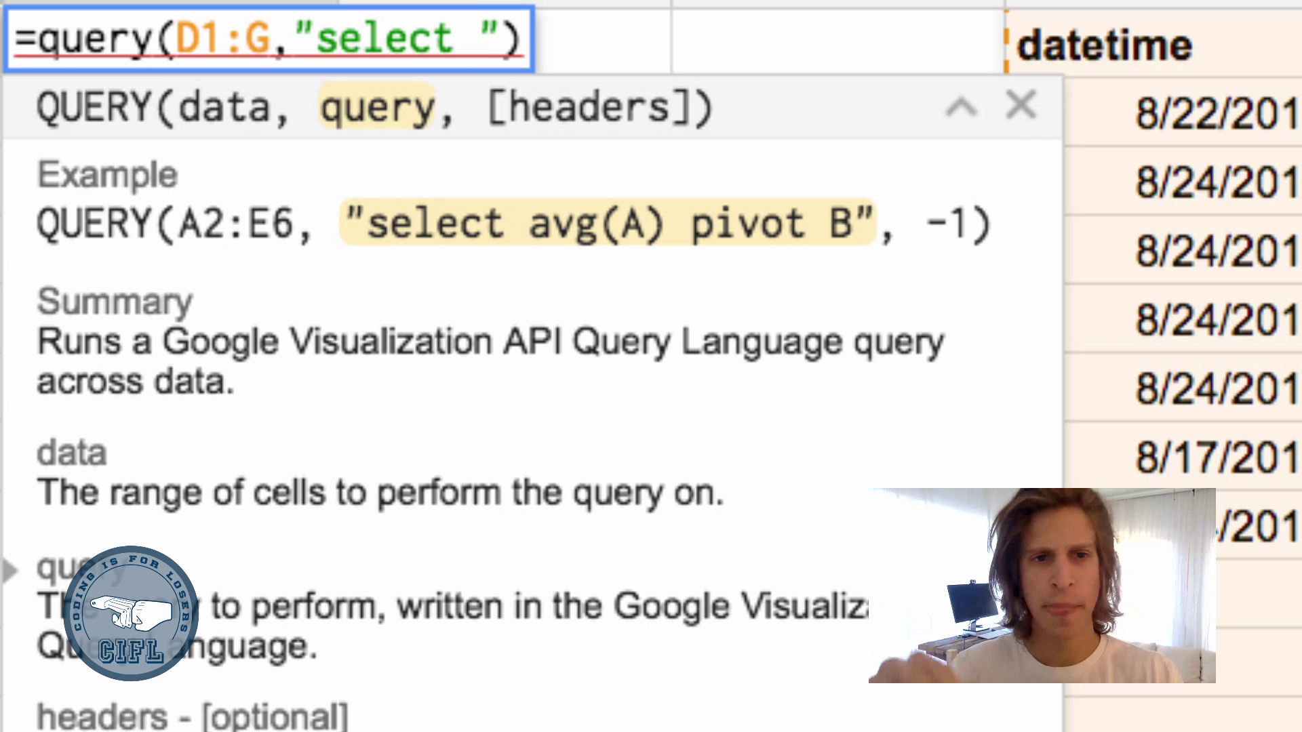
type("avg(G)")
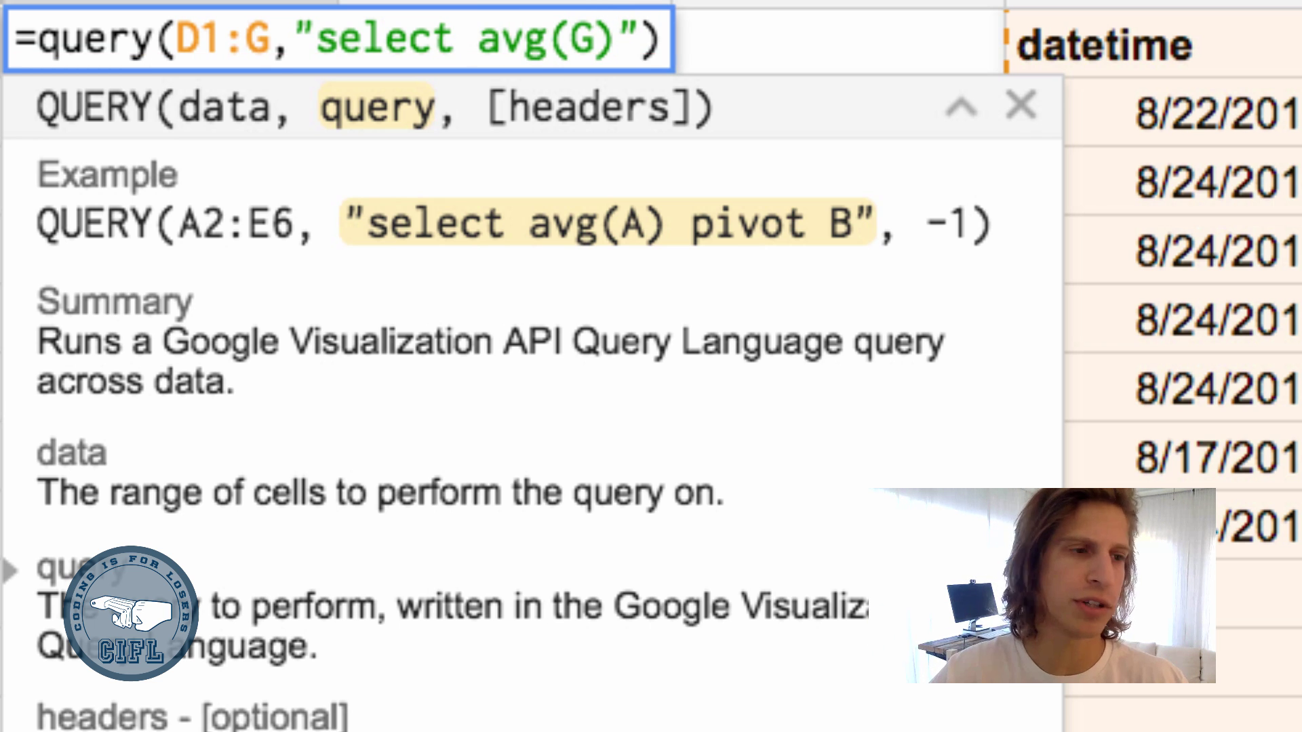
key("Return")
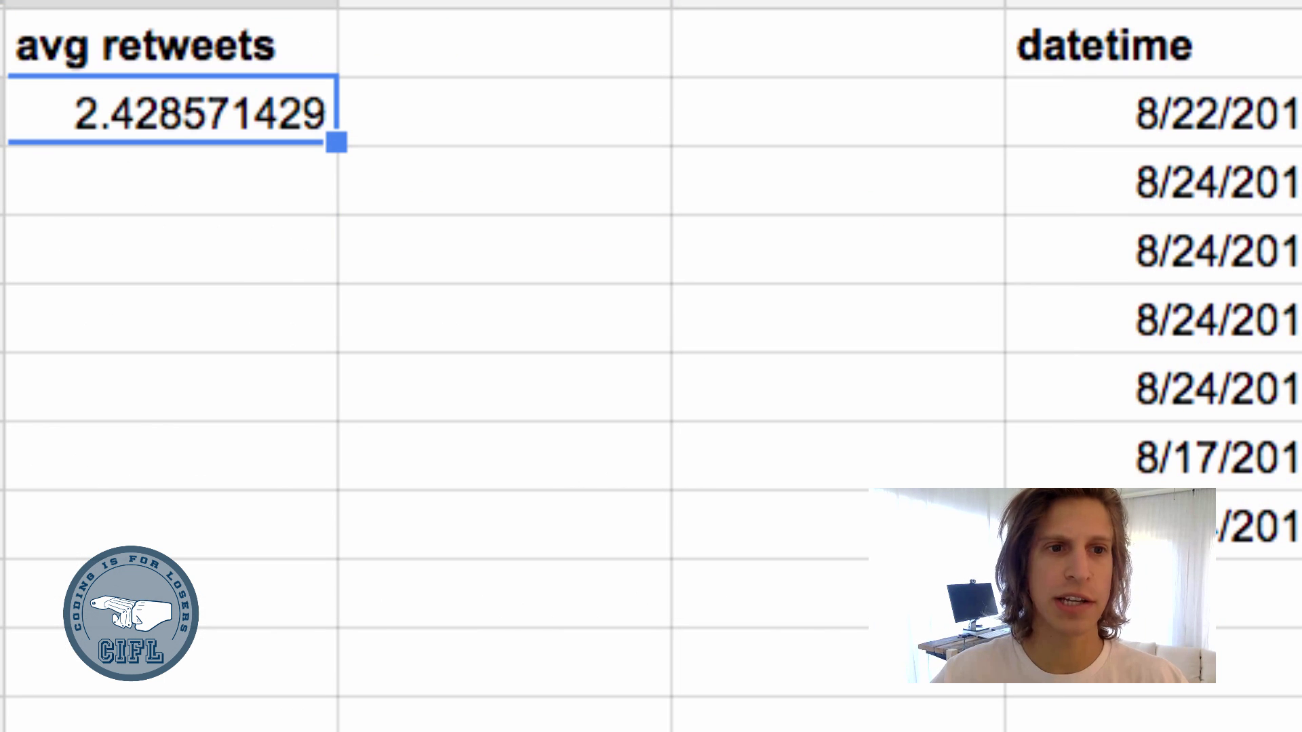
Reopen the A1 formula for editing inside the query string
left_click(170, 44)
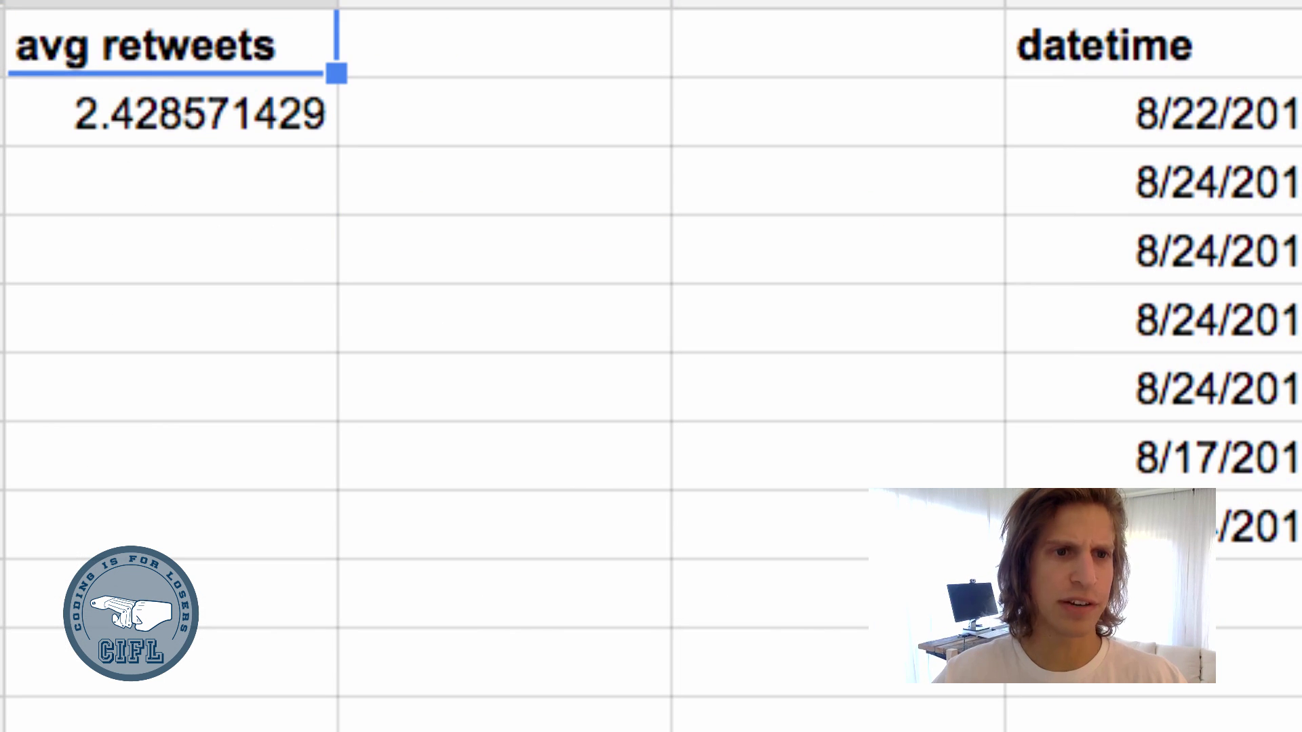
key("Return")
key("Left")
key("Left")
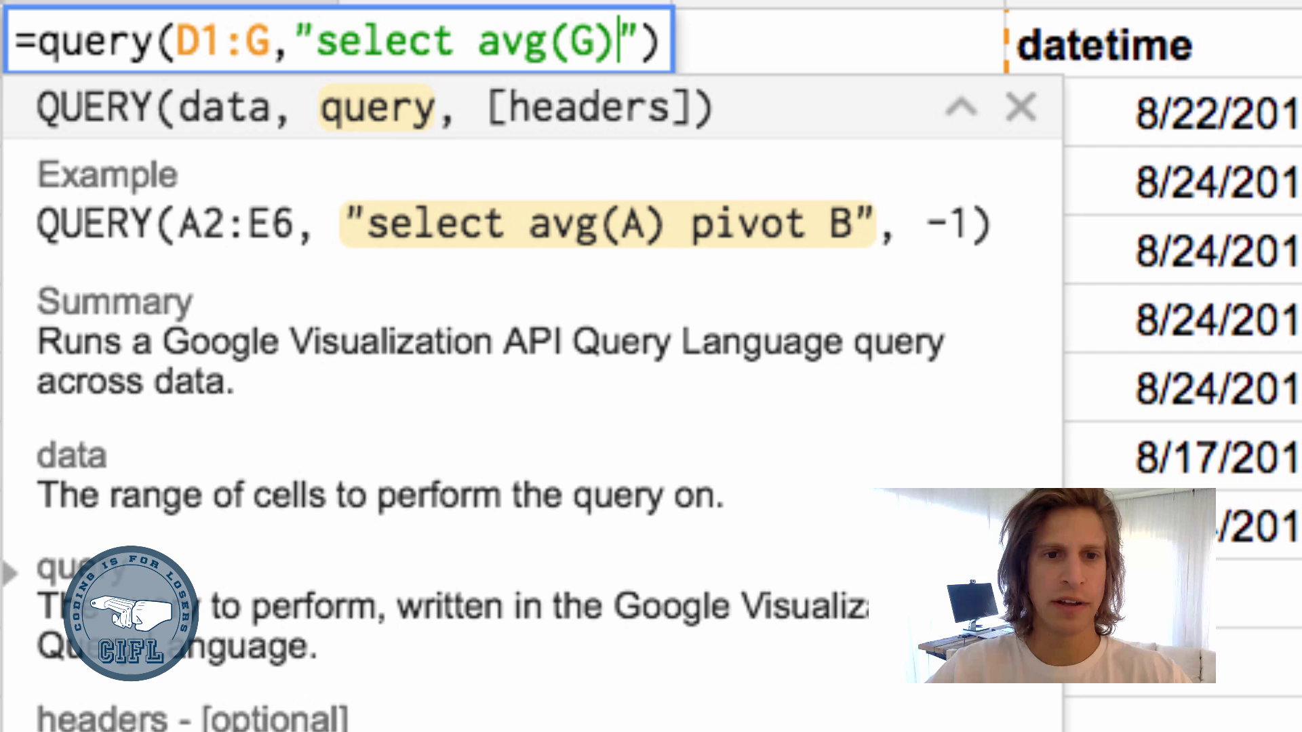
Add where E contains '@' to the avg(G) query so the average becomes 2.5
type("lab")
key("BackSpace")
key("BackSpace")
key("BackSpace")
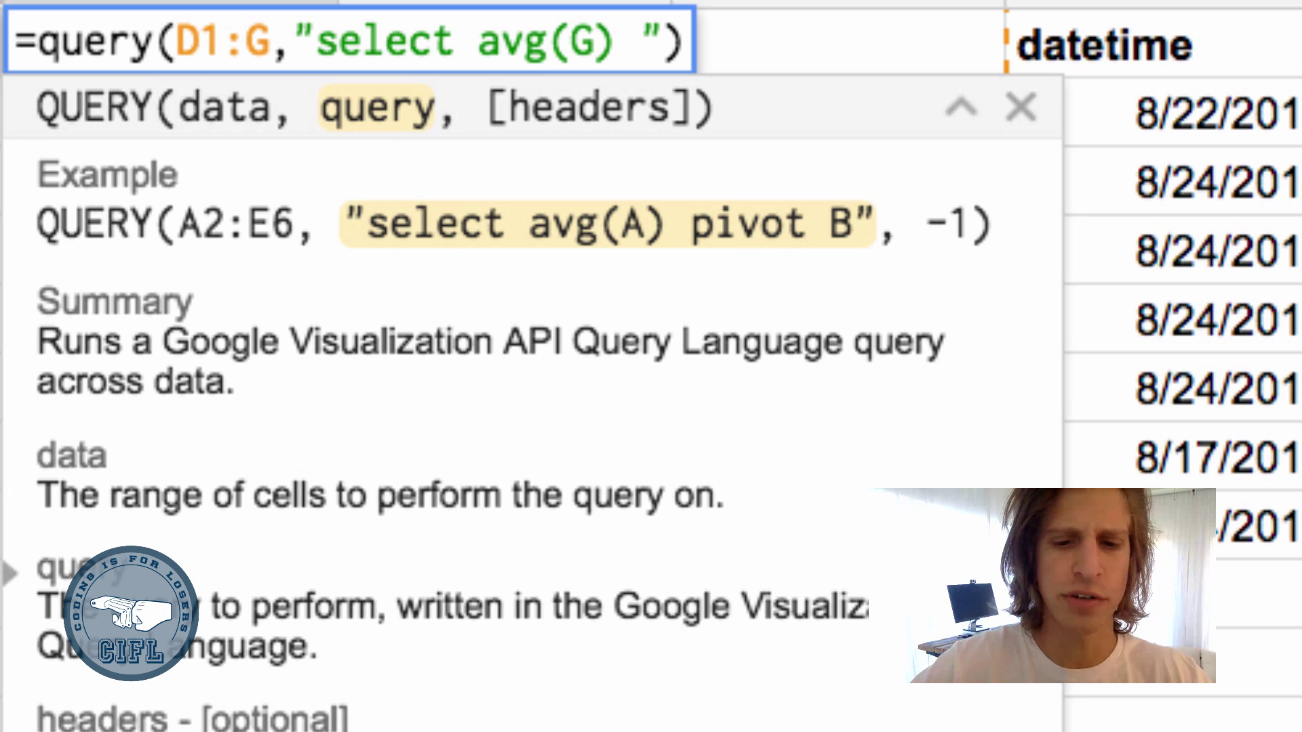
type("where")
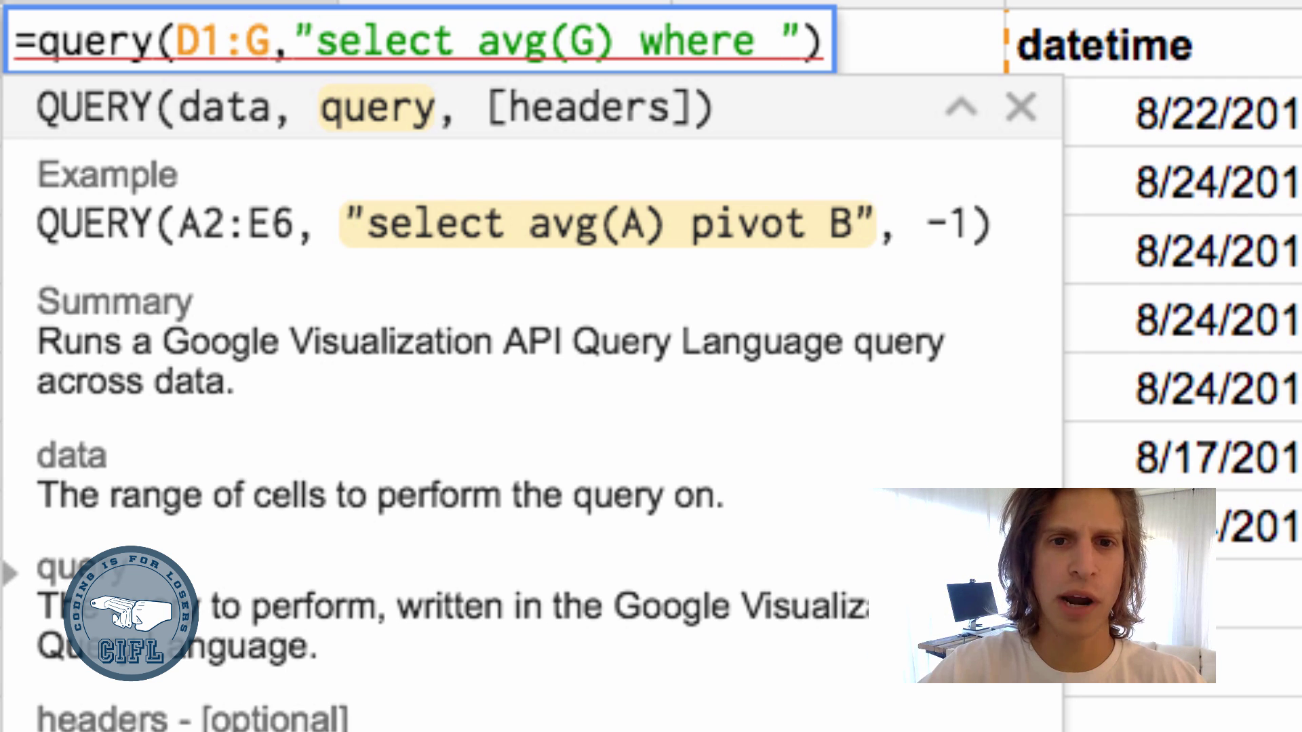
type(" E")
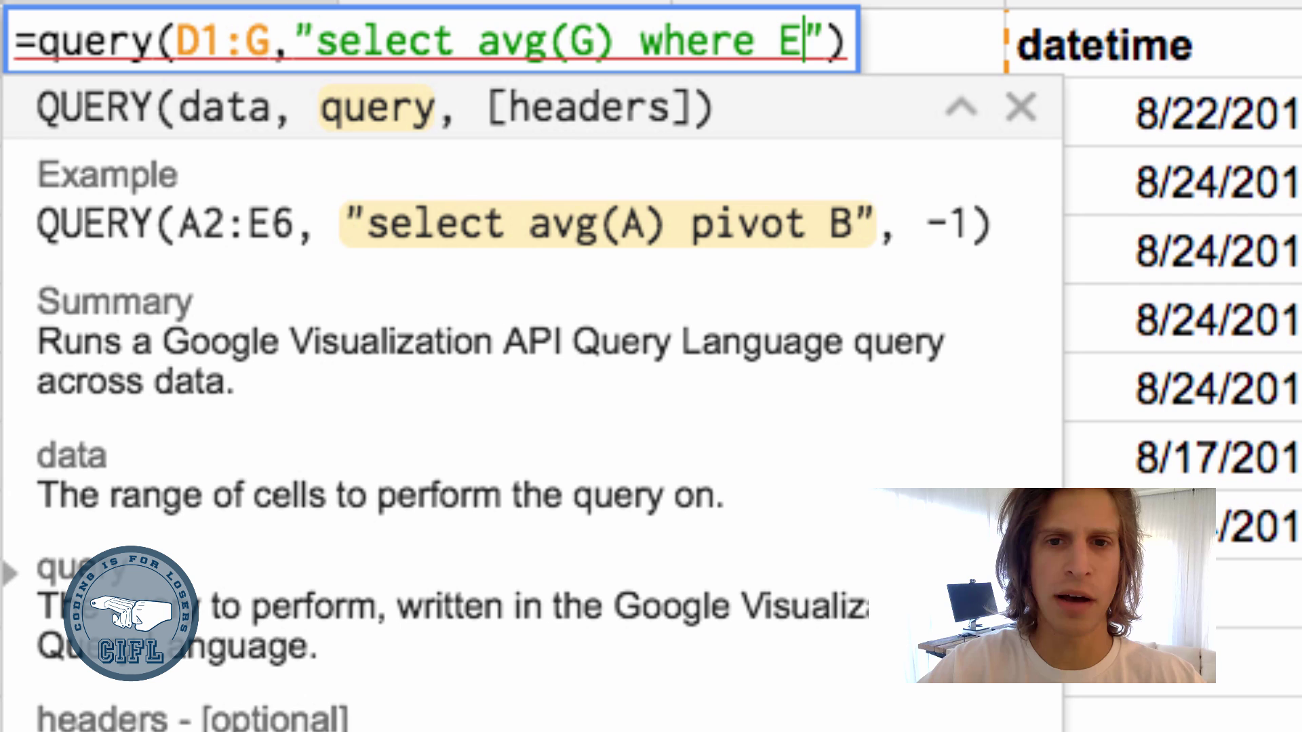
type(" contains '@'")
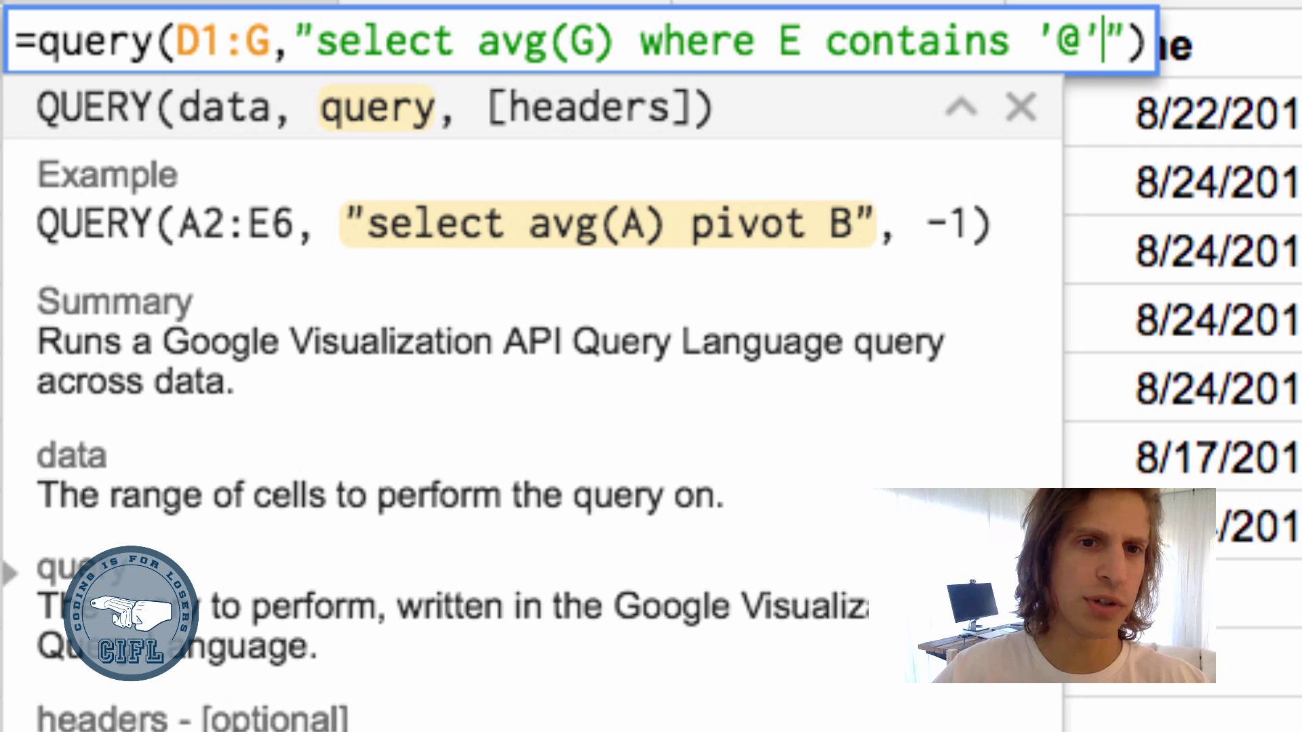
left_click(1032, 40)
left_click(1056, 40)
left_click(1080, 39)
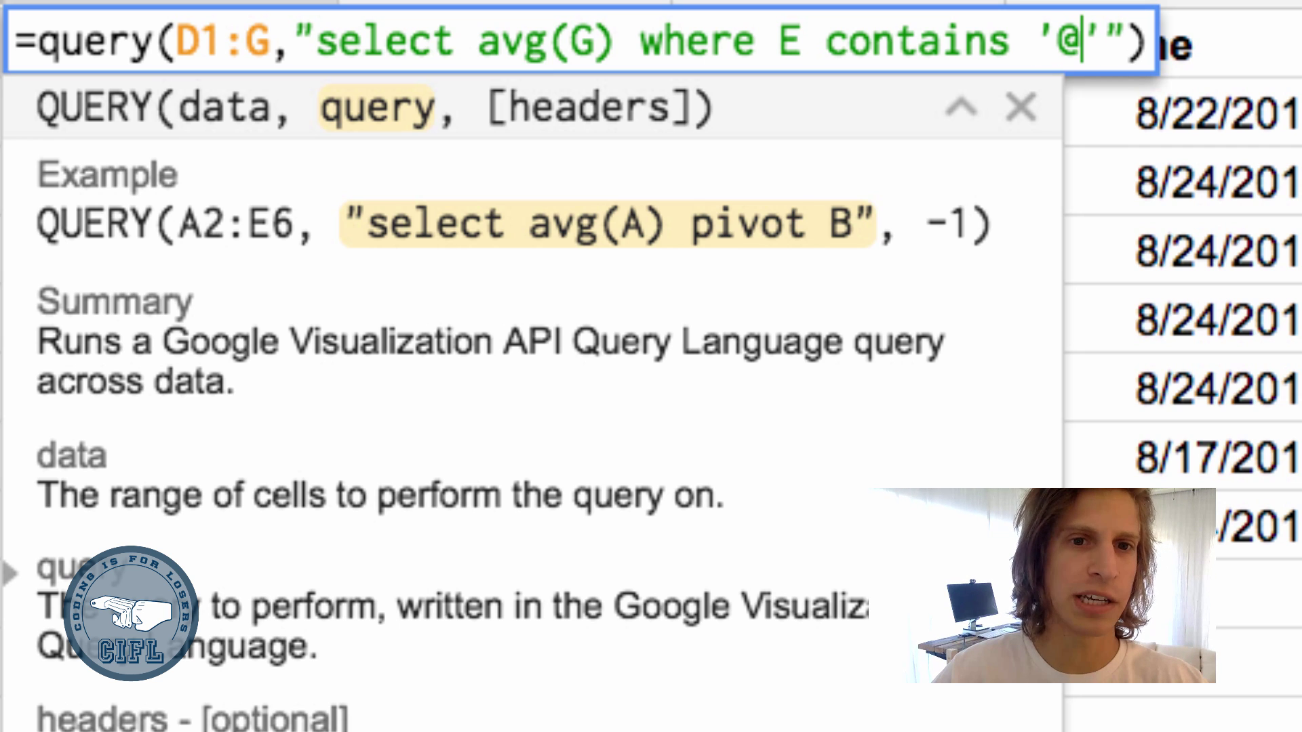
left_click(1103, 39)
key("Return")
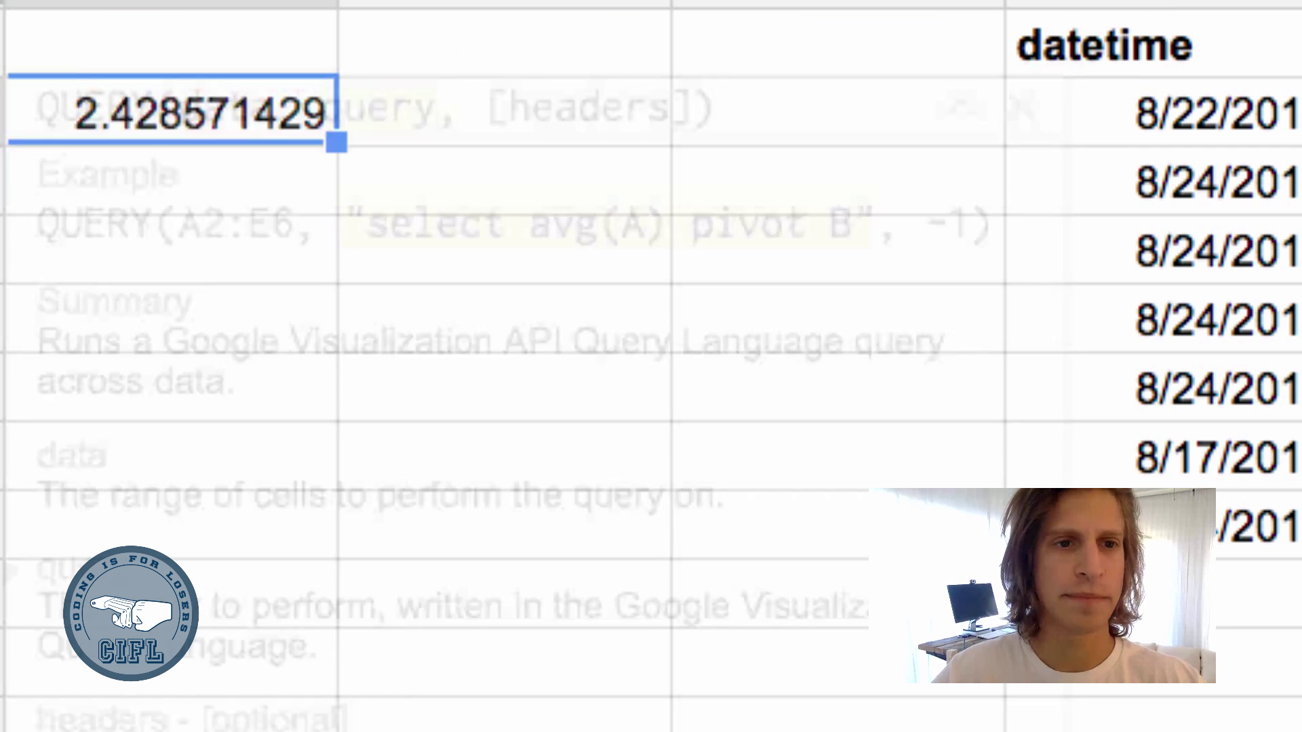
left_click(169, 43)
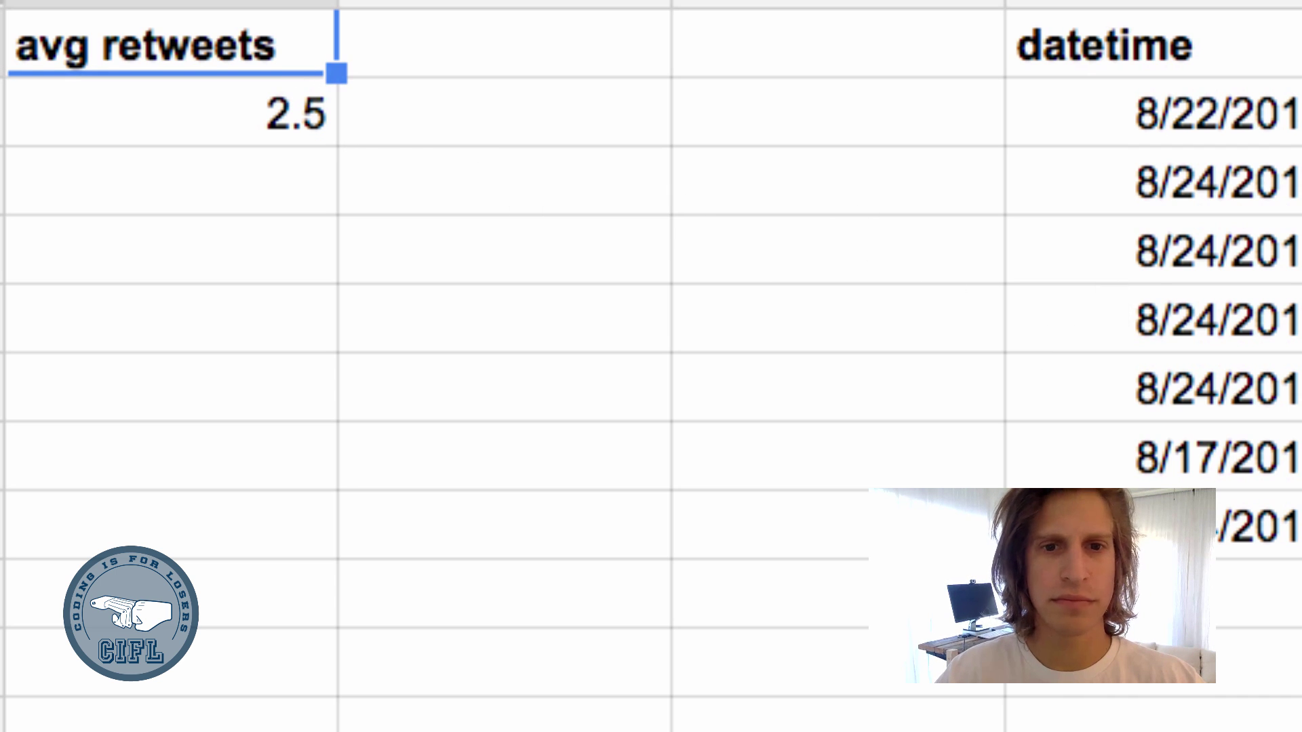
Point out a retweet in the data, then reopen A1's formula near the '@' condition
left_click(711, 224)
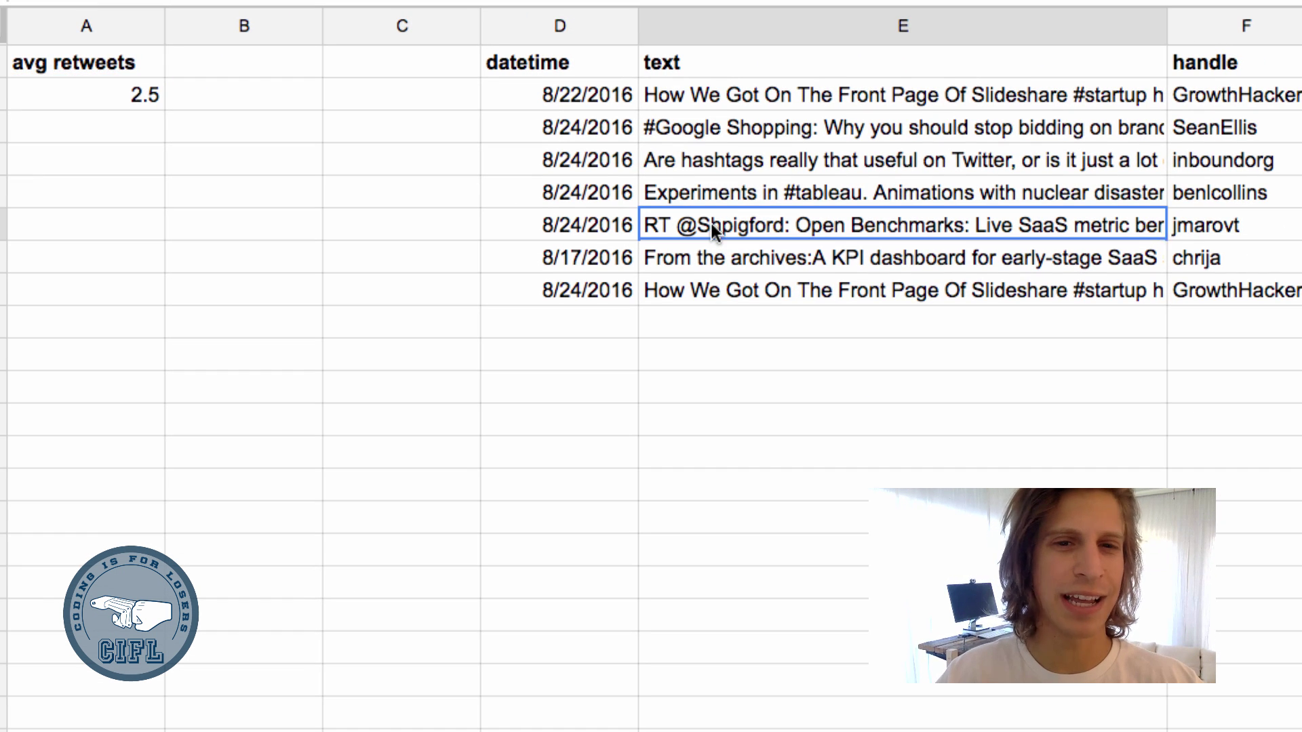
left_click(75, 66)
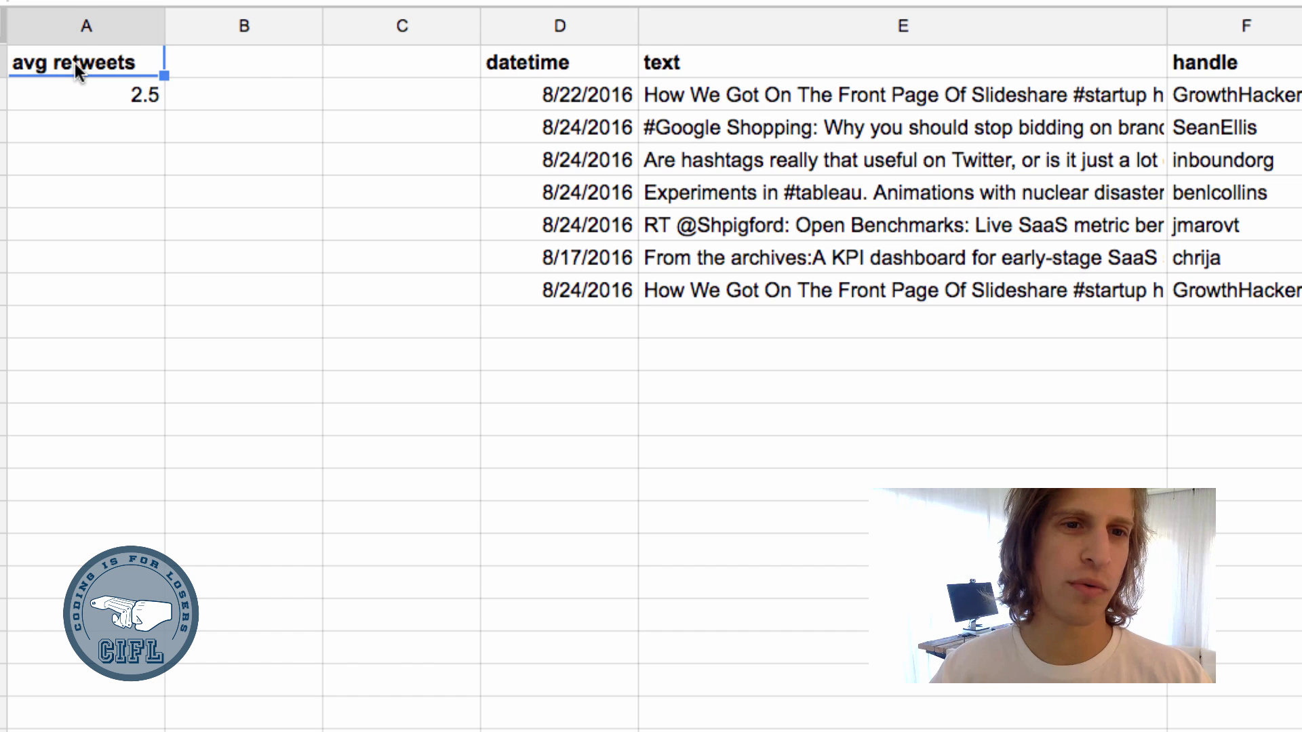
key("Return")
key("Left")
key("Left")
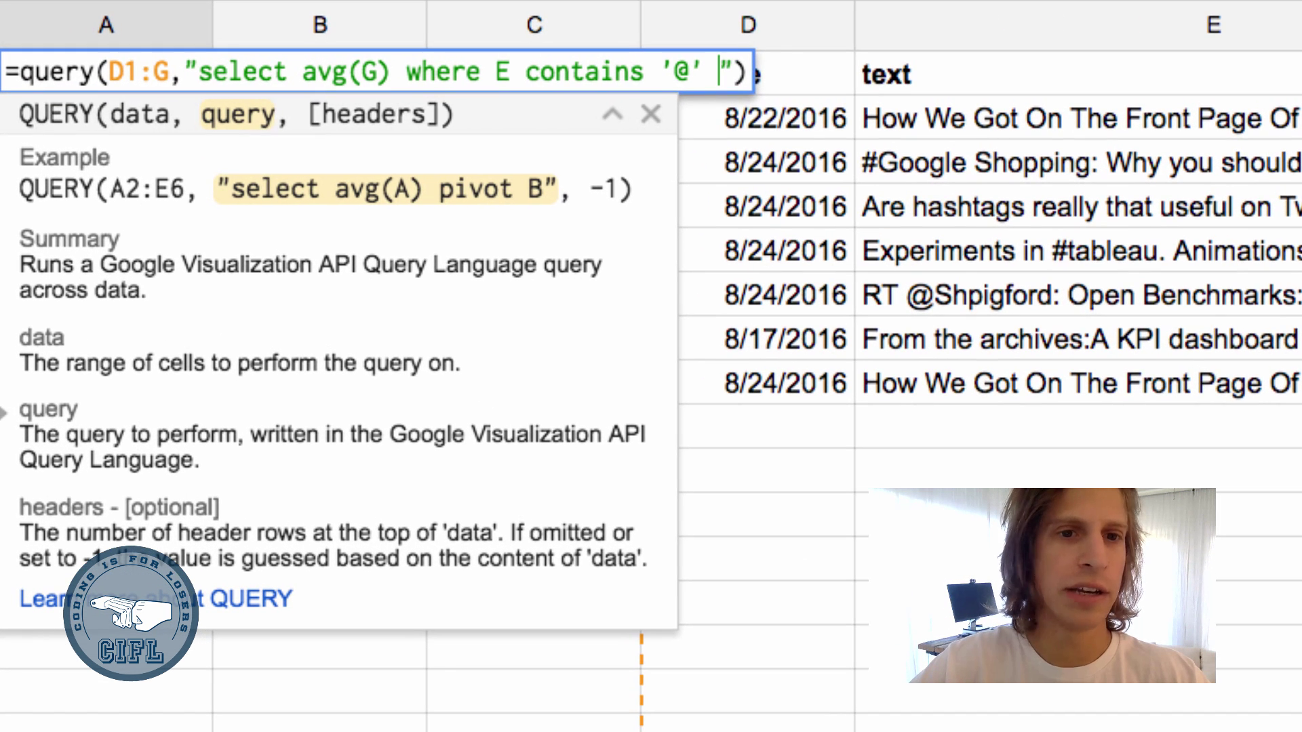
Extend the where clause with "and not E contains 'RT'", making the average 0
type("and")
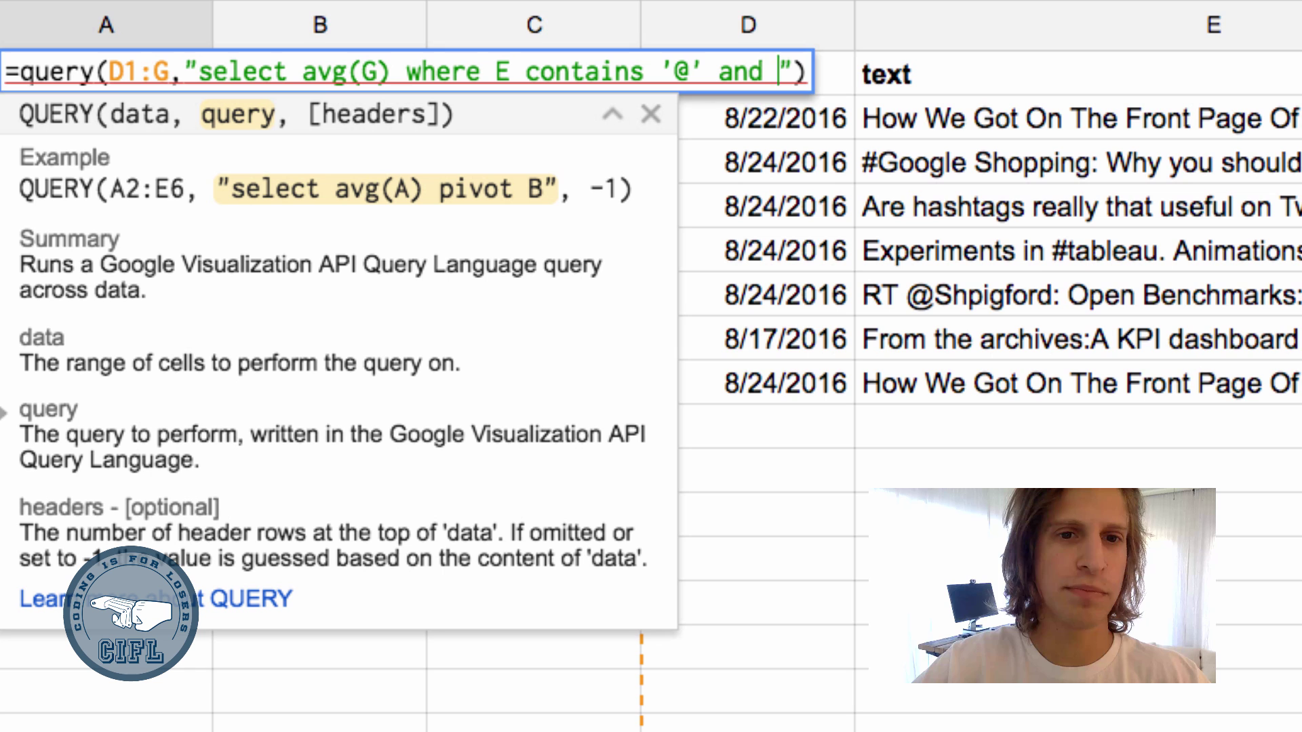
key("BackSpace")
key("BackSpace")
key("BackSpace")
type("nd")
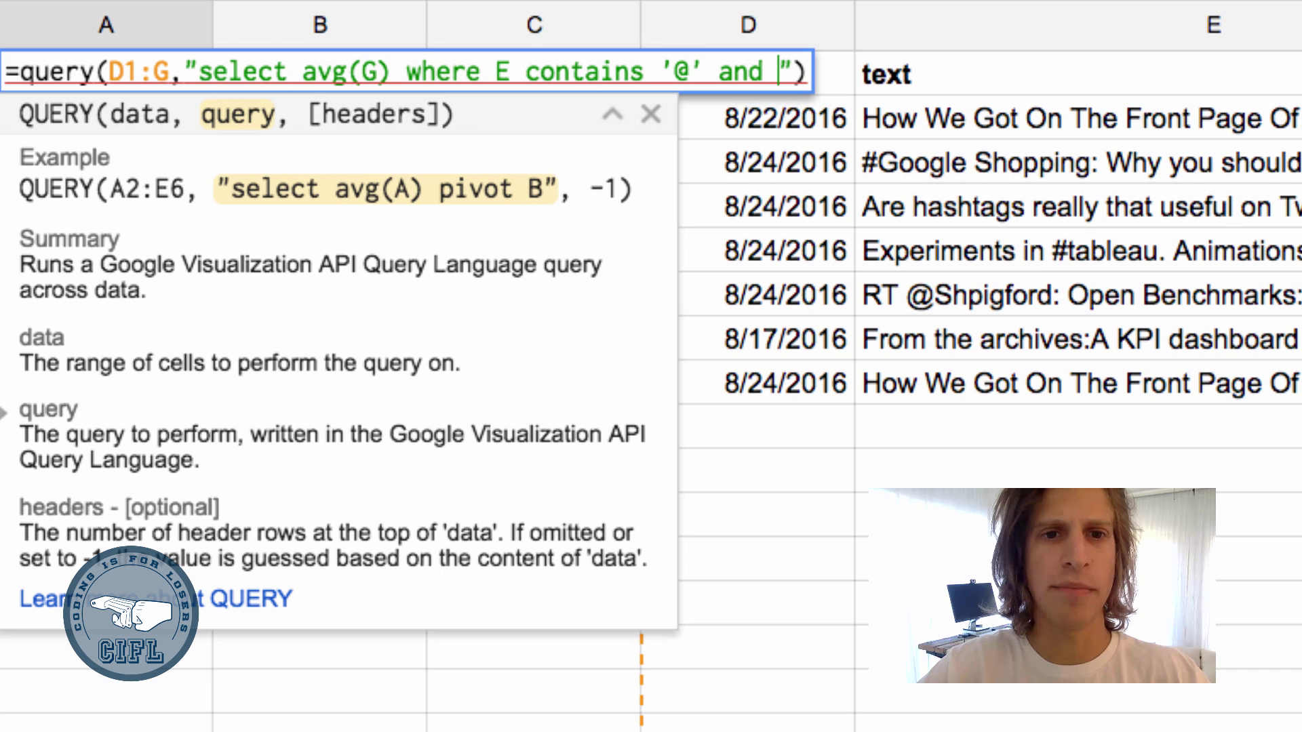
type("not E con")
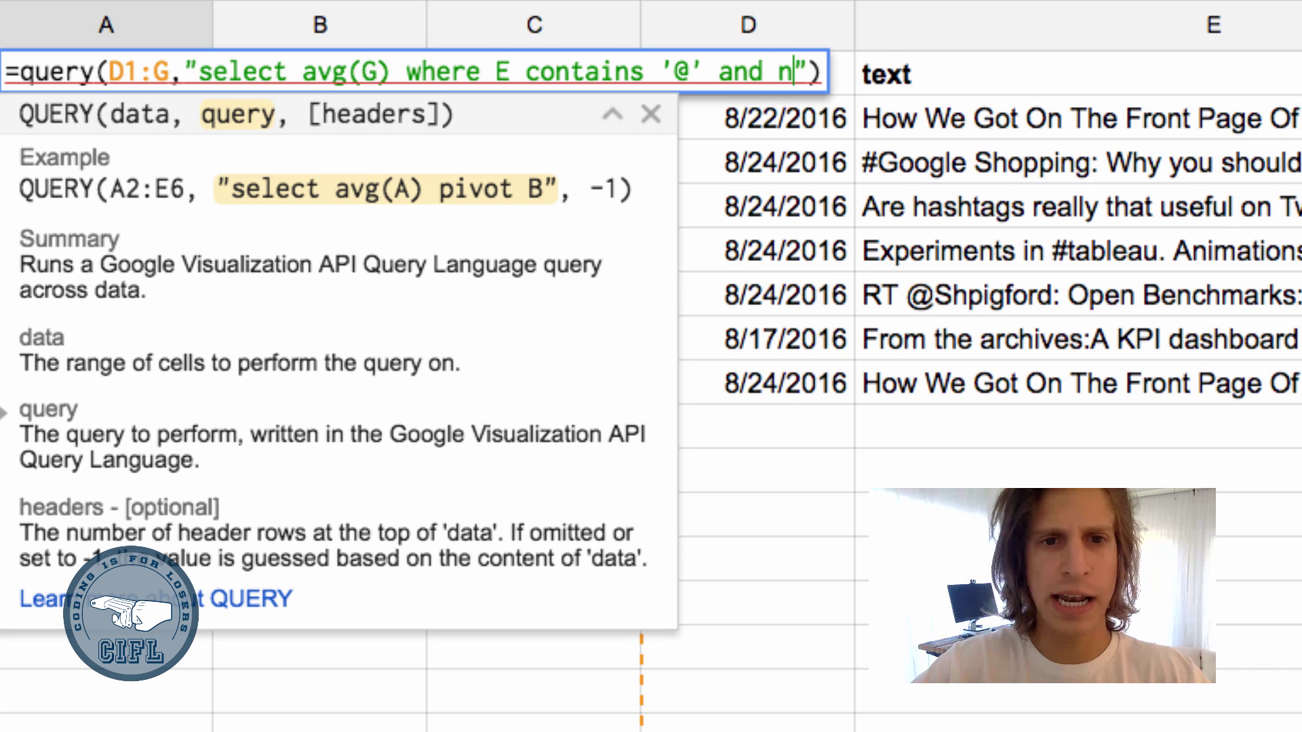
type("tains 'RT'")
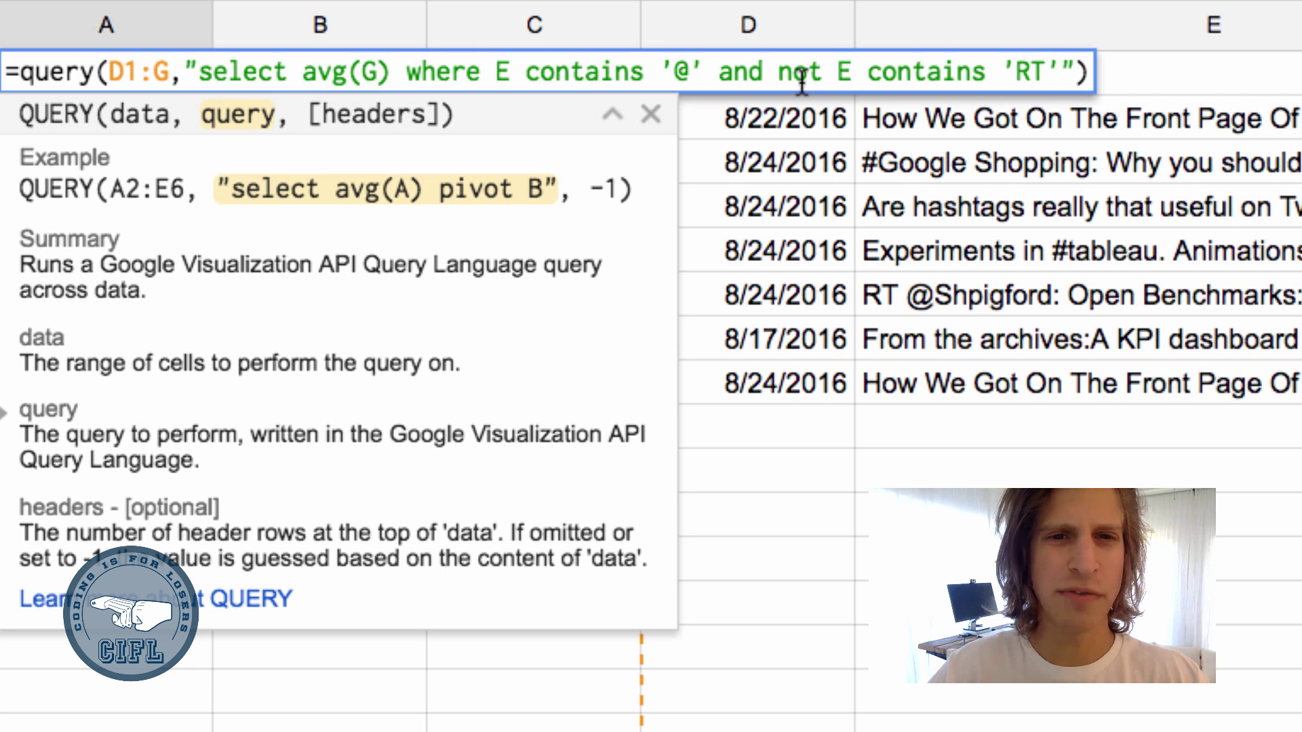
left_click(779, 71)
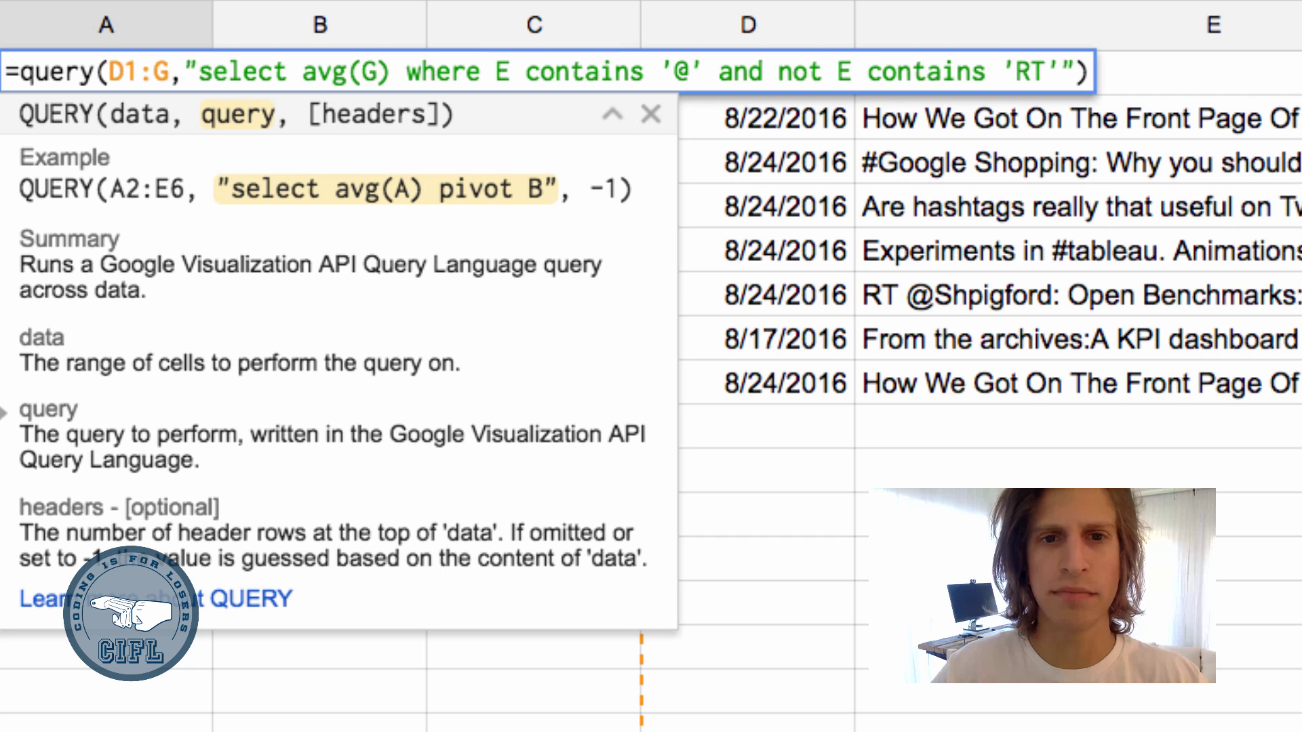
left_click(852, 72)
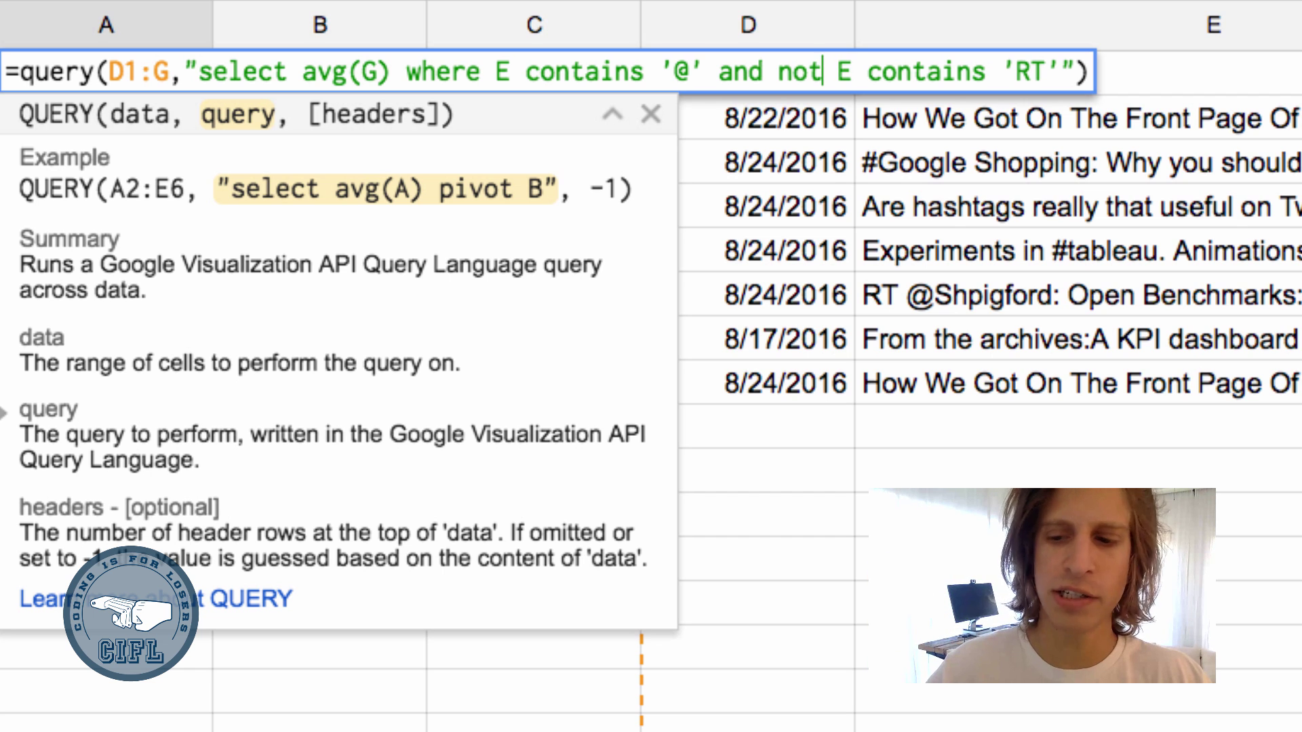
key("Return")
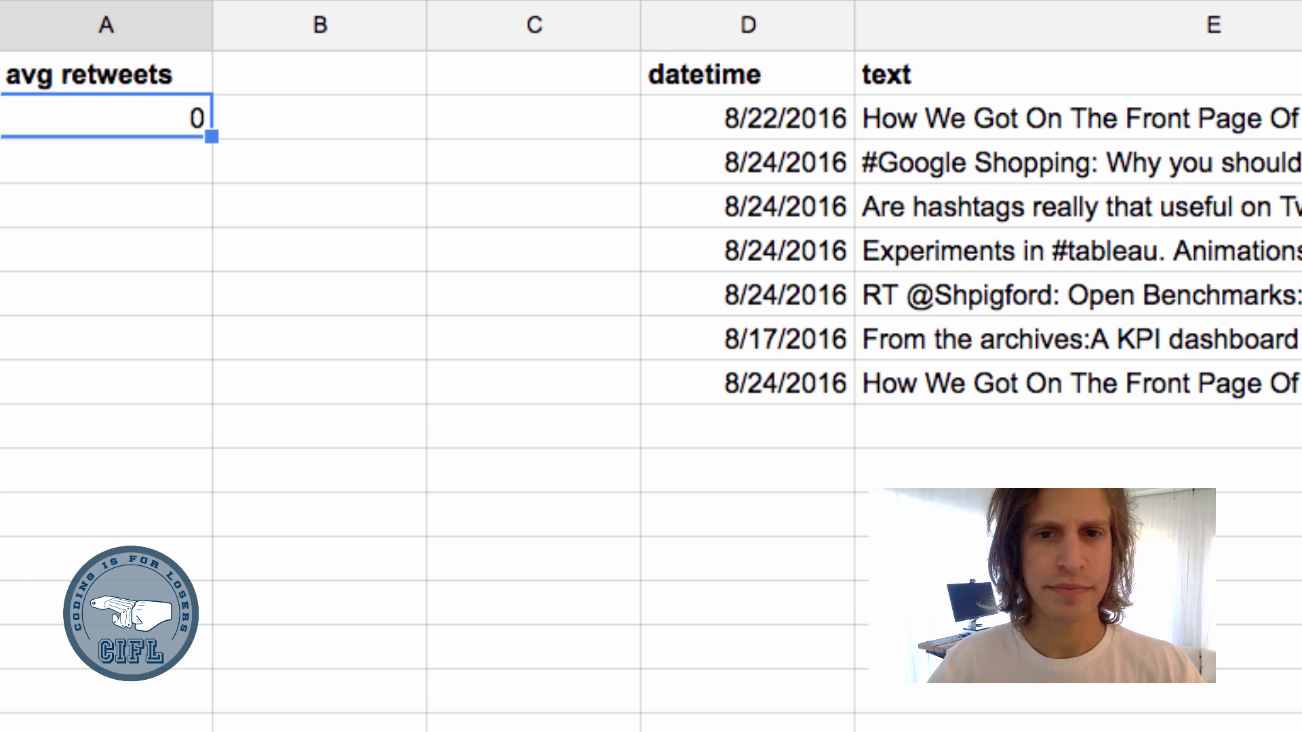
key("Up")
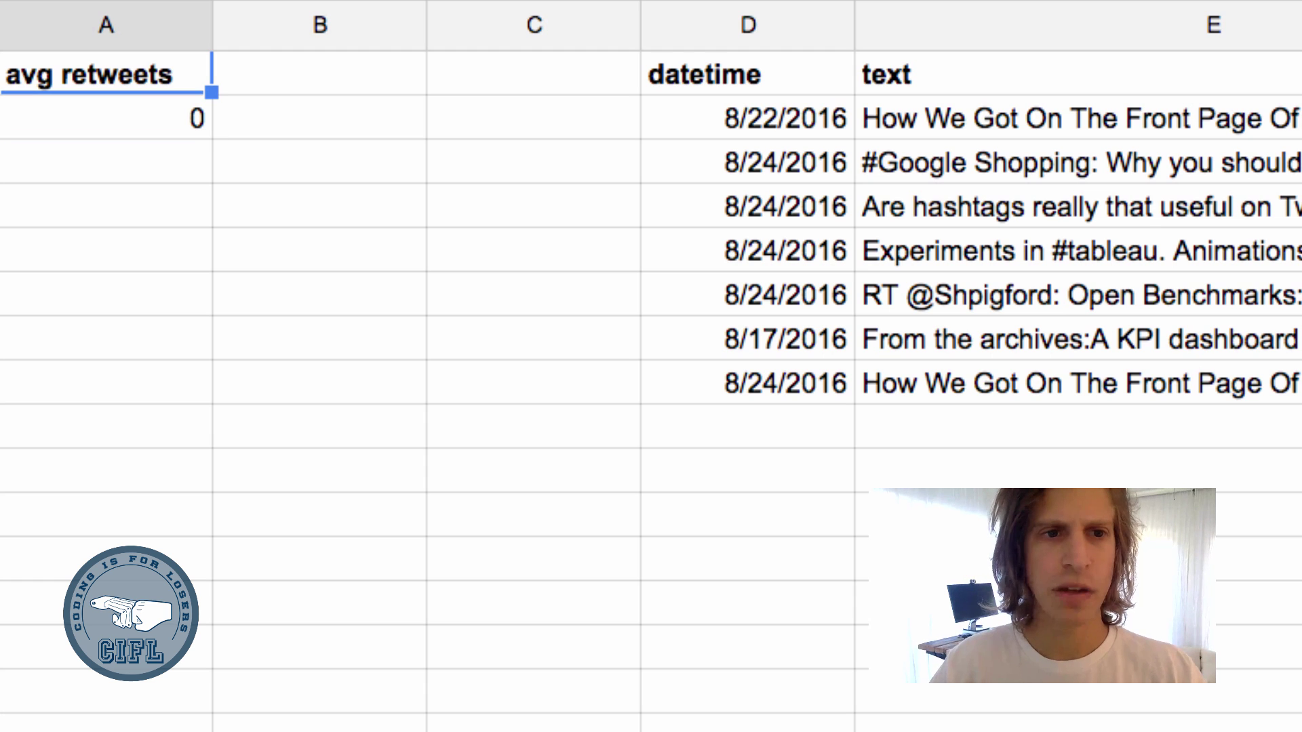
double_click(87, 80)
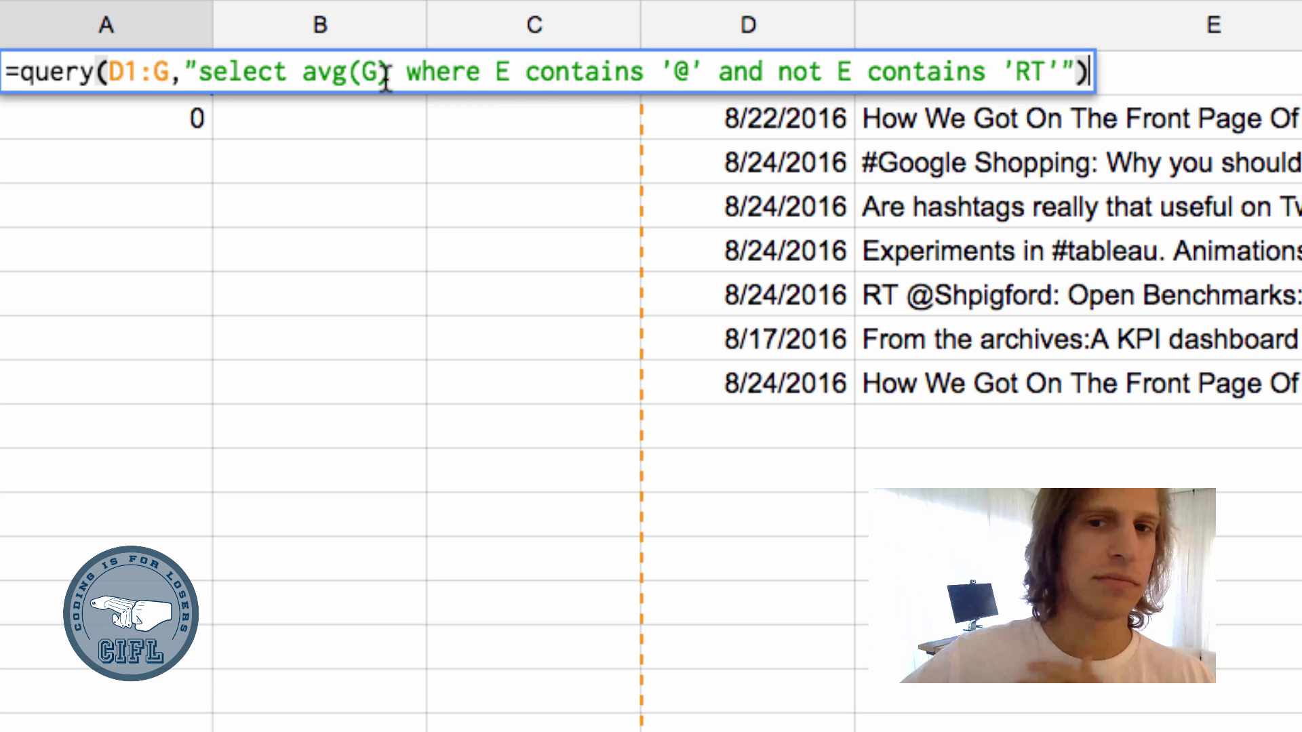
Change the select clause from avg(G) to F, sum(G)
left_click(304, 76)
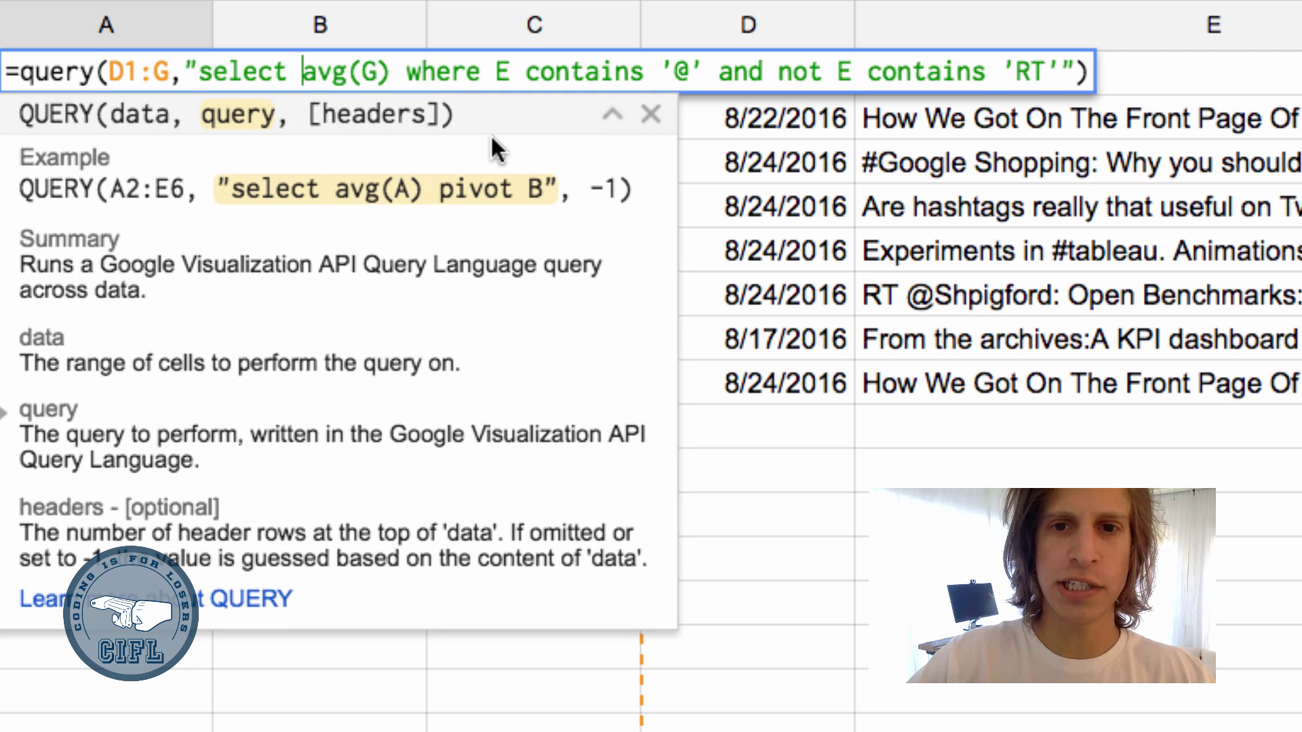
type("F,")
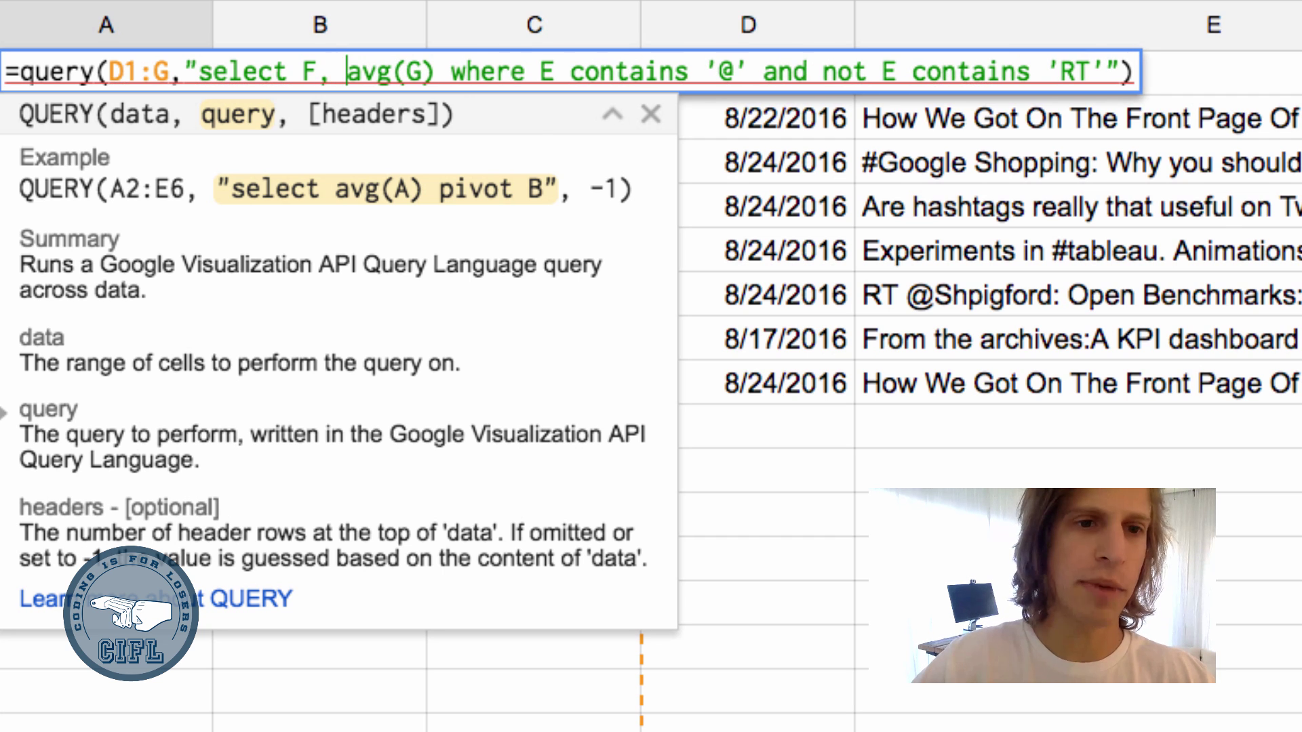
key("Right")
key("BackSpace")
key("BackSpace")
key("BackSpace")
type("su")
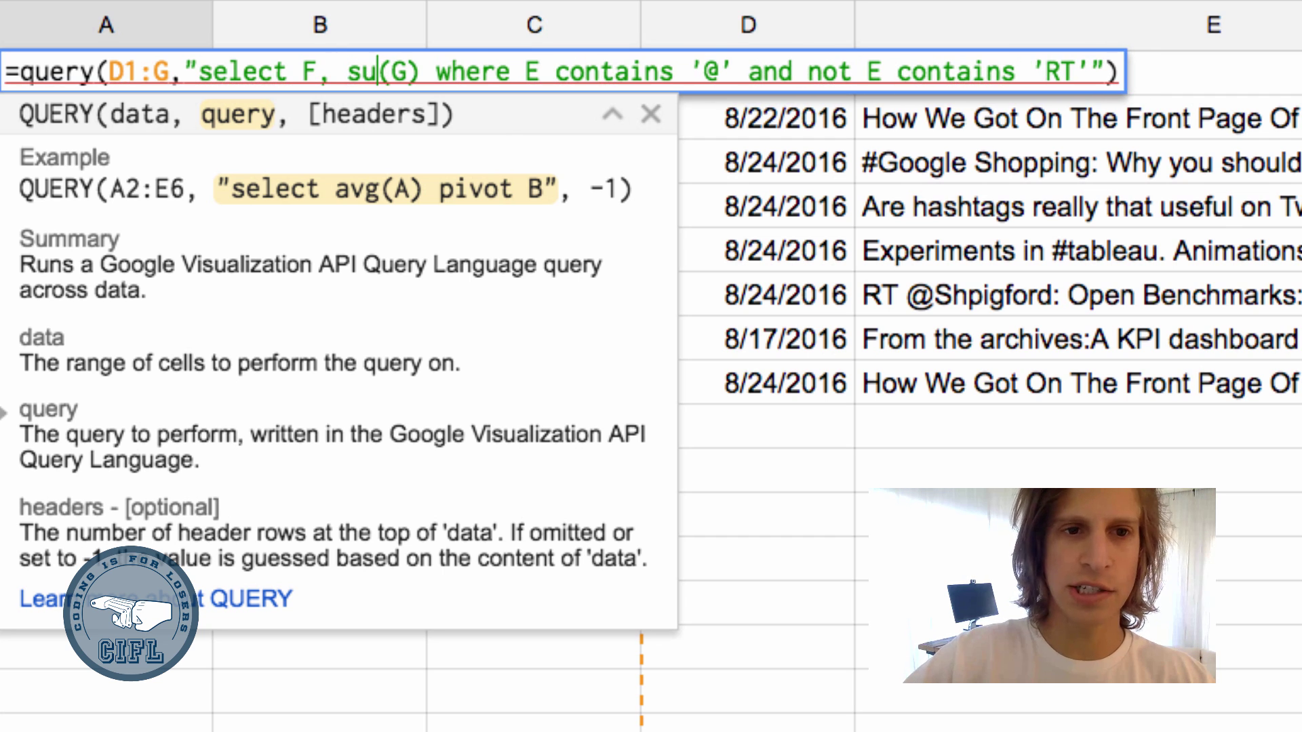
type("m")
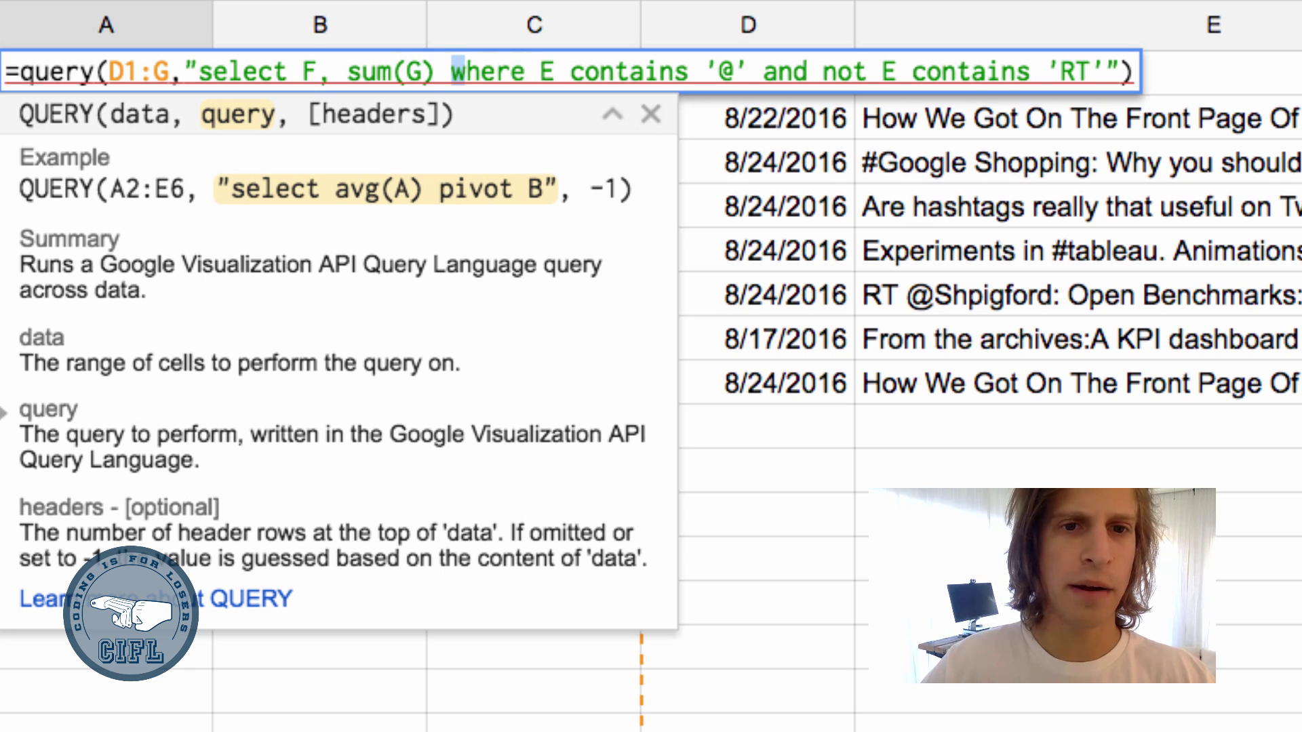
Replace the where condition with group by F and run the query
left_click_drag(464, 71, 1107, 71)
key("BackSpace")
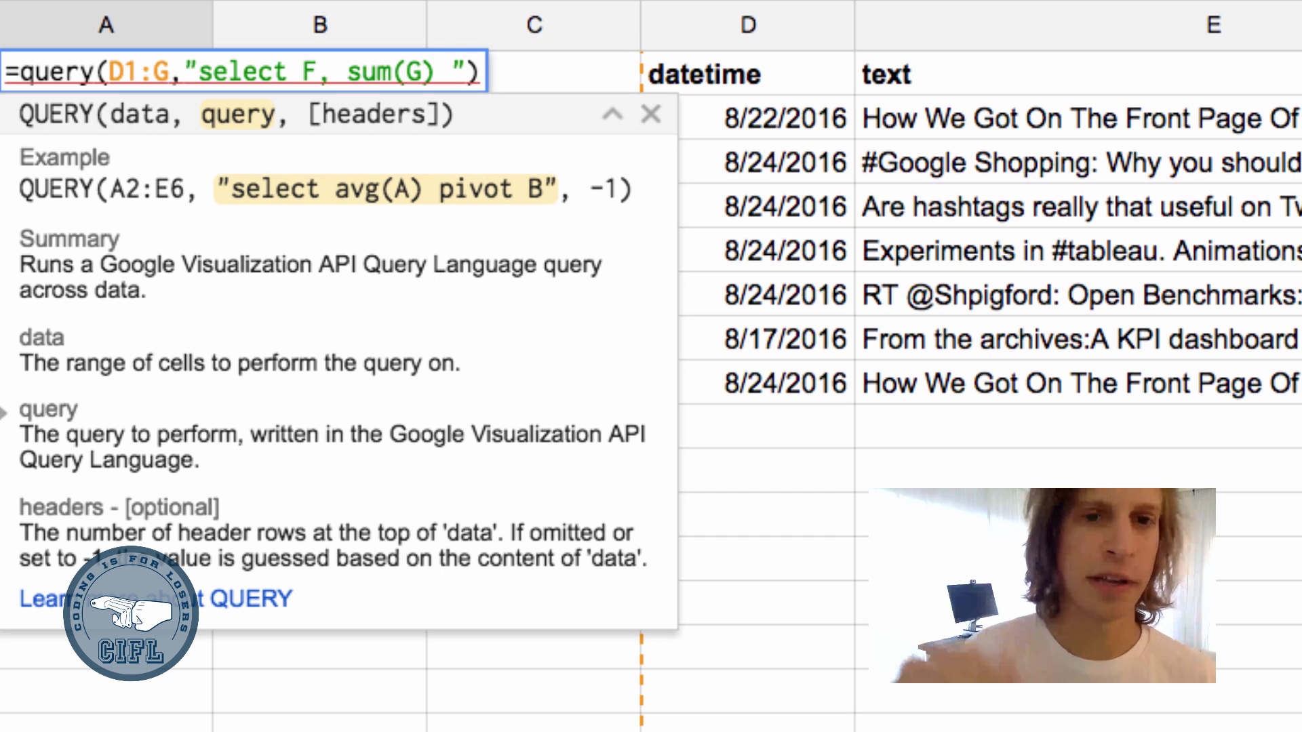
type("group ")
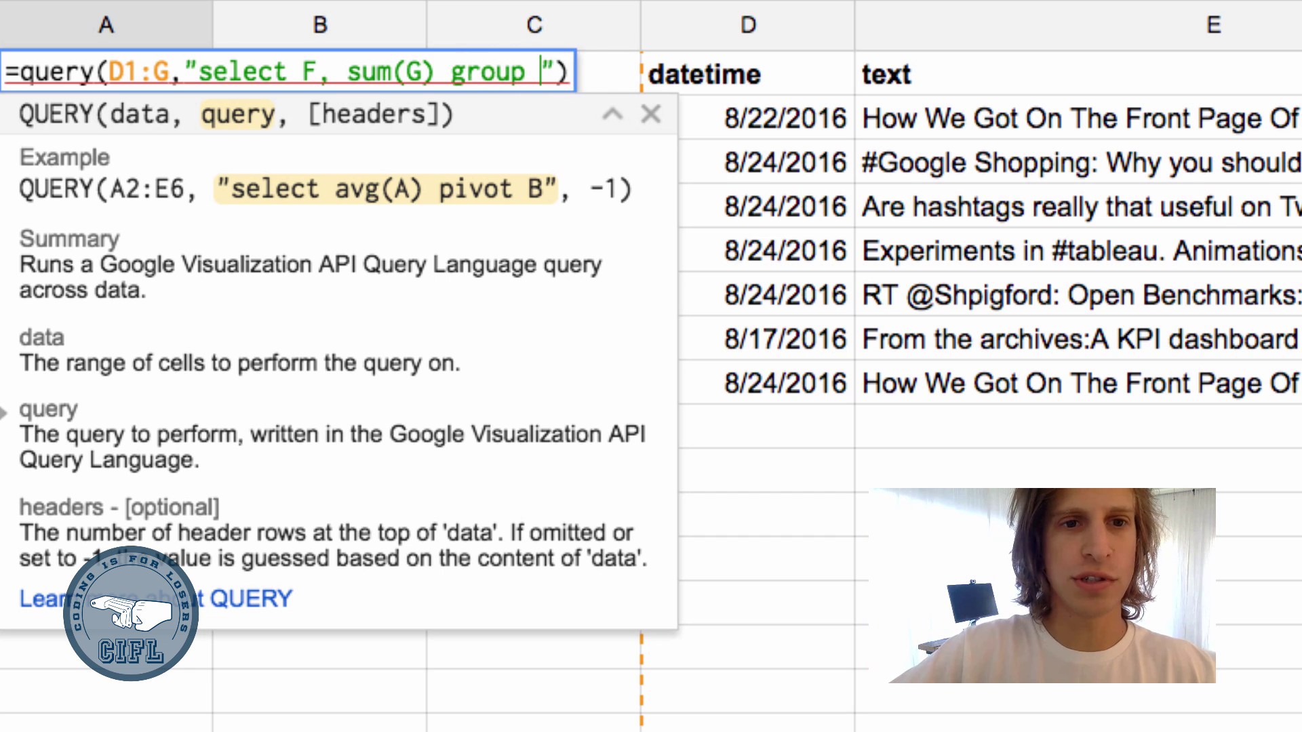
type("by ")
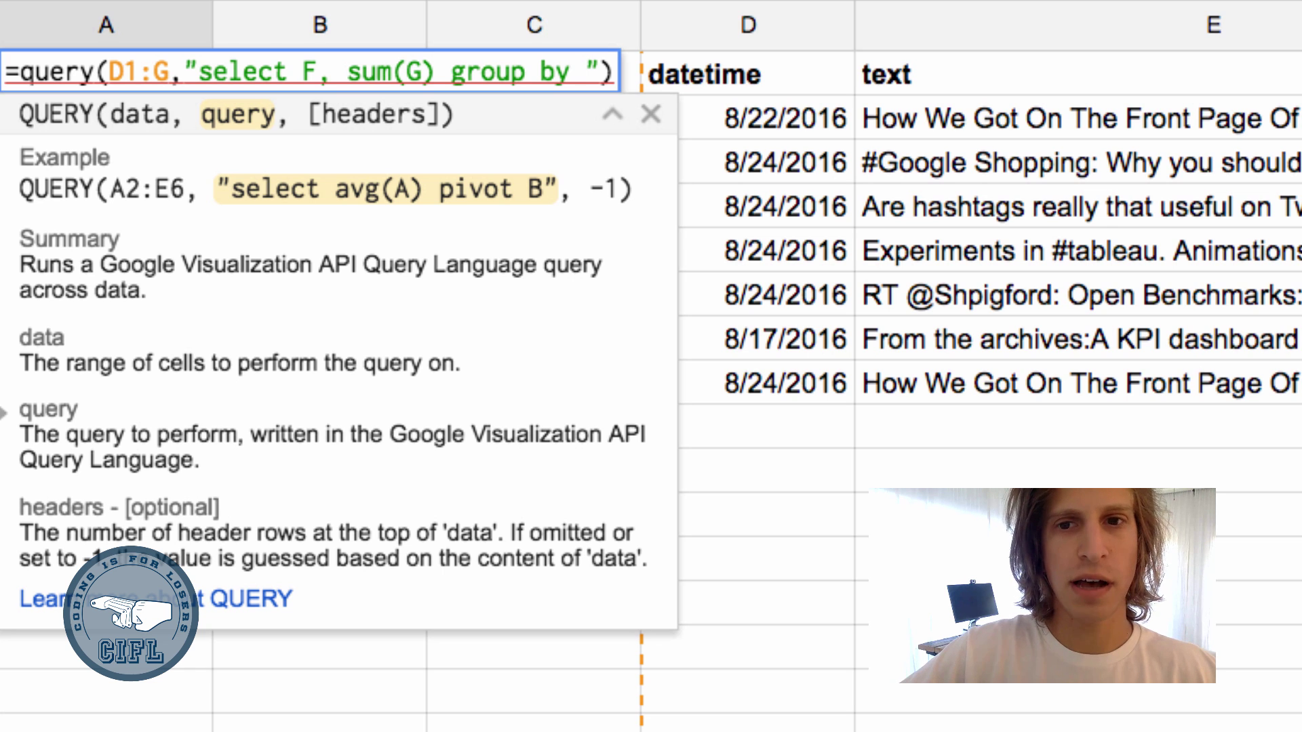
type("F")
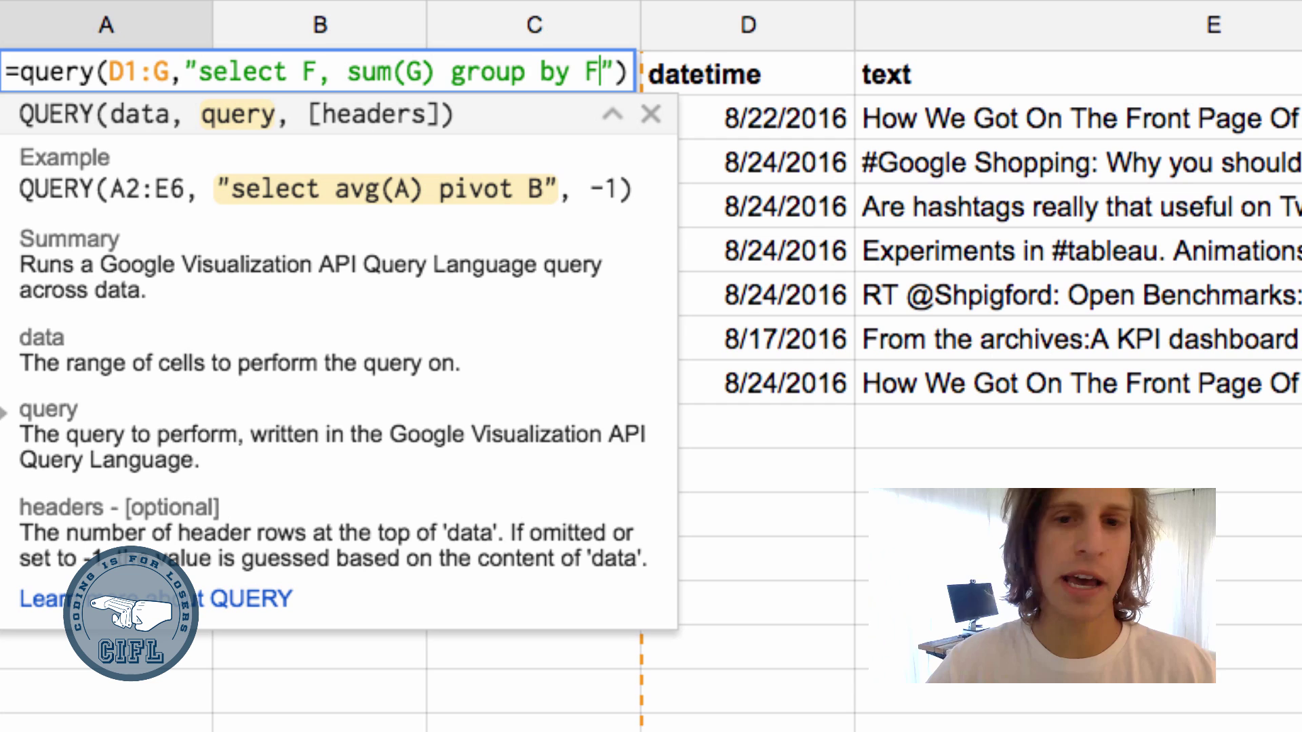
key("Return")
left_click(105, 74)
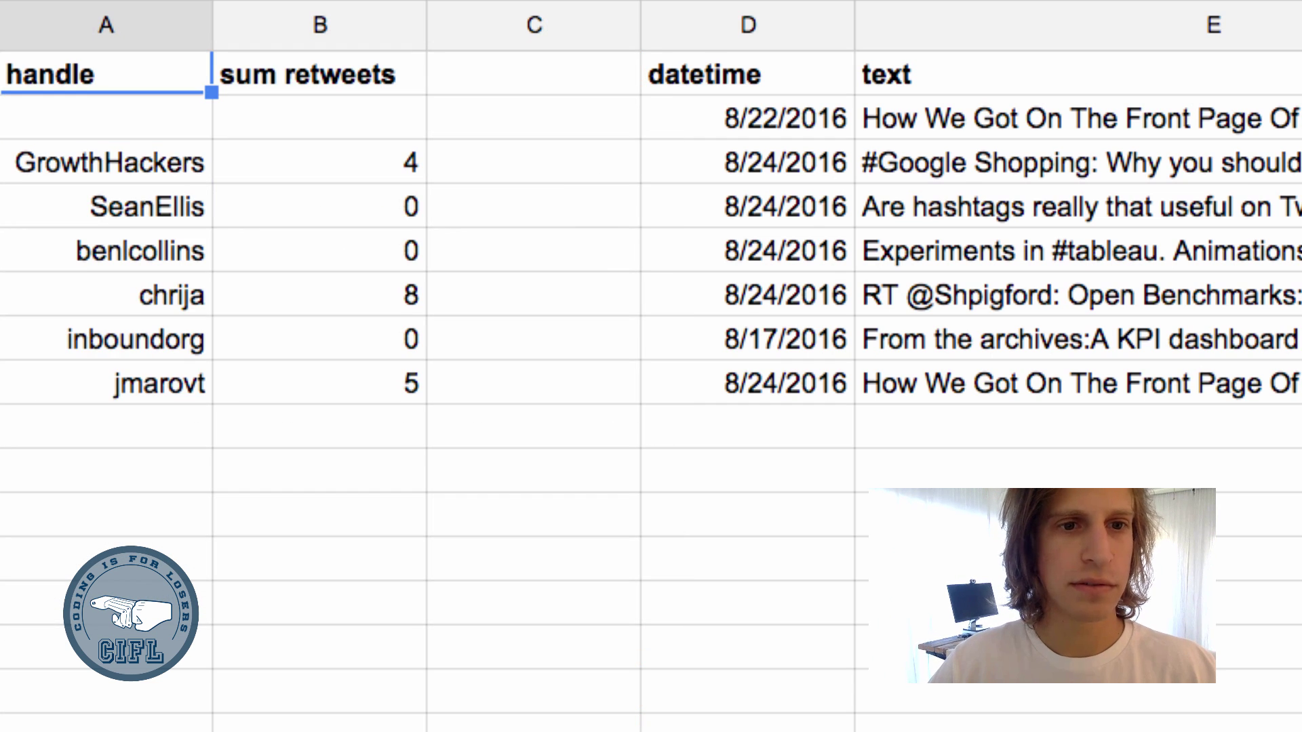
key("Down")
key("Down")
key("Down")
key("Up")
key("shift+Right")
key("shift+Down")
key("shift+Down")
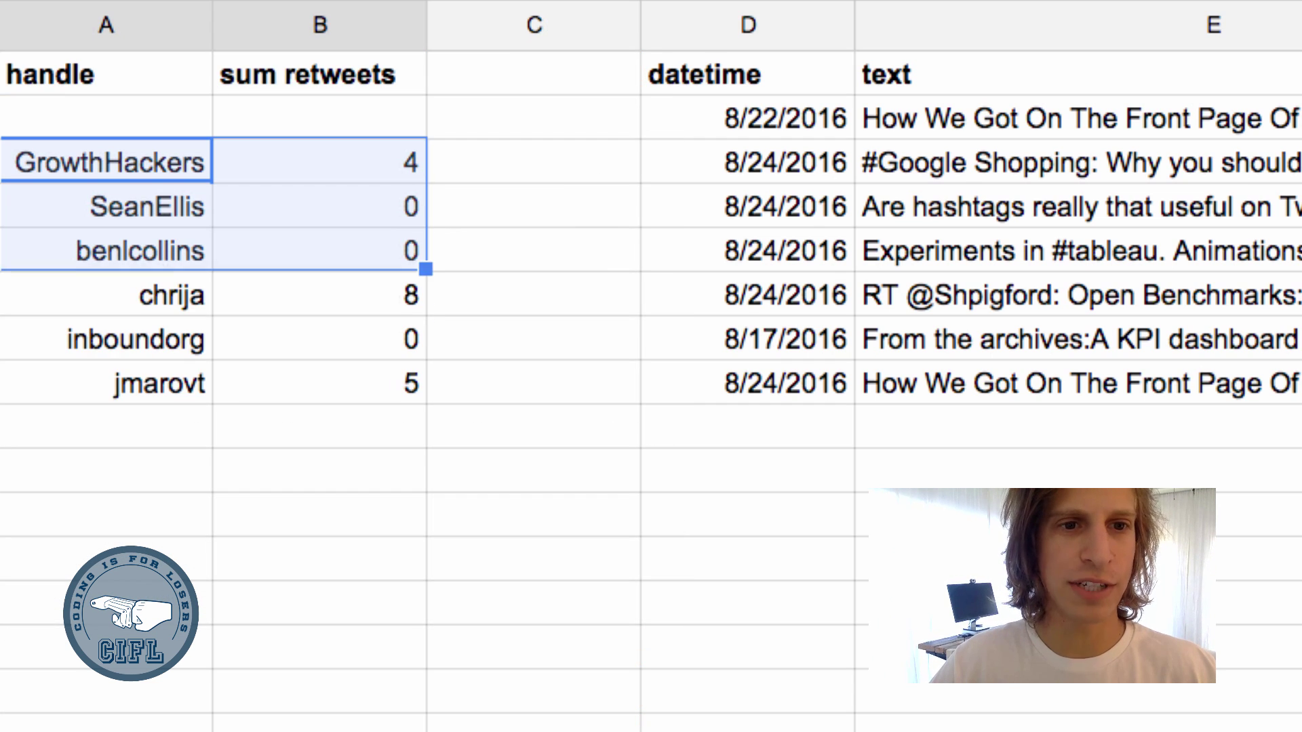
key("shift+Down")
key("shift+Down")
key("shift+Down")
key("Up")
key("Down")
key("Right")
key("shift+Down")
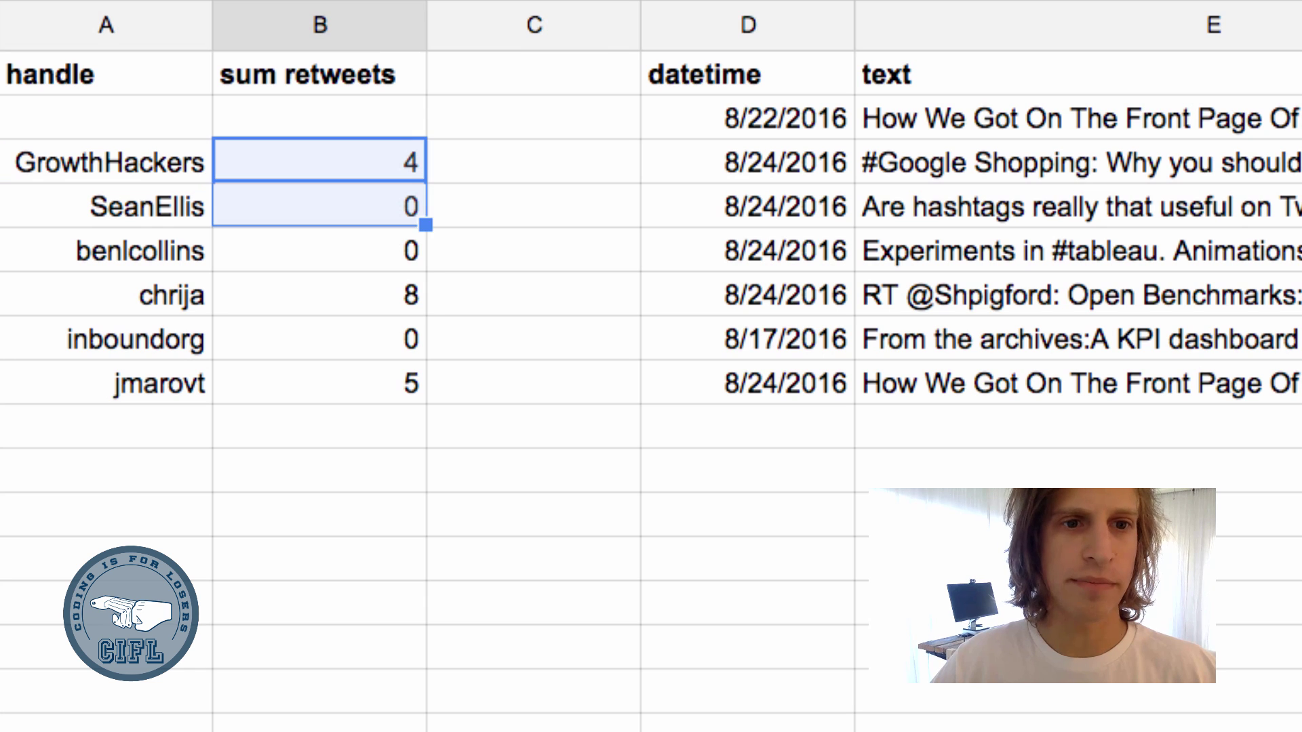
key("shift+Down")
key("Left")
key("shift+Right")
key("shift+Down")
key("shift+Down")
key("shift+Down")
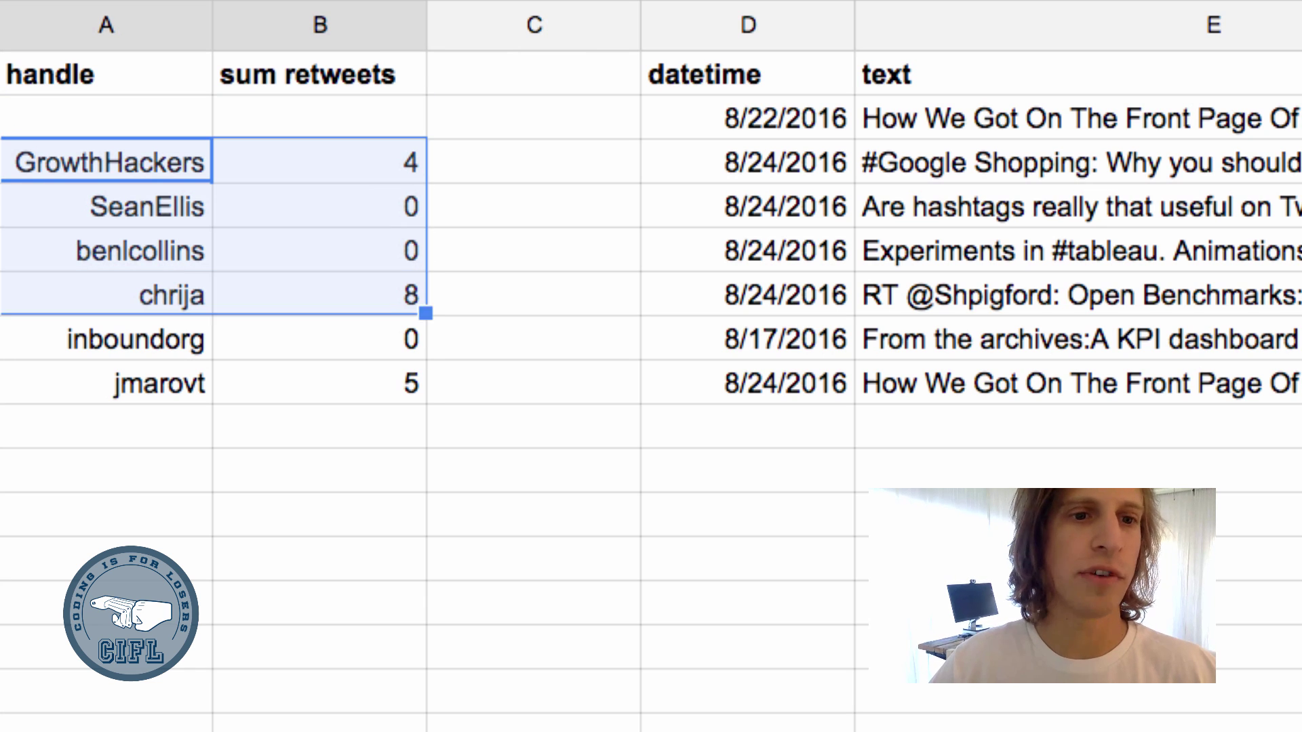
key("shift+Down")
key("shift+Down")
key("shift+Left")
key("shift+Up")
key("shift+Up")
key("shift+Up")
key("shift+Up")
key("shift+Up")
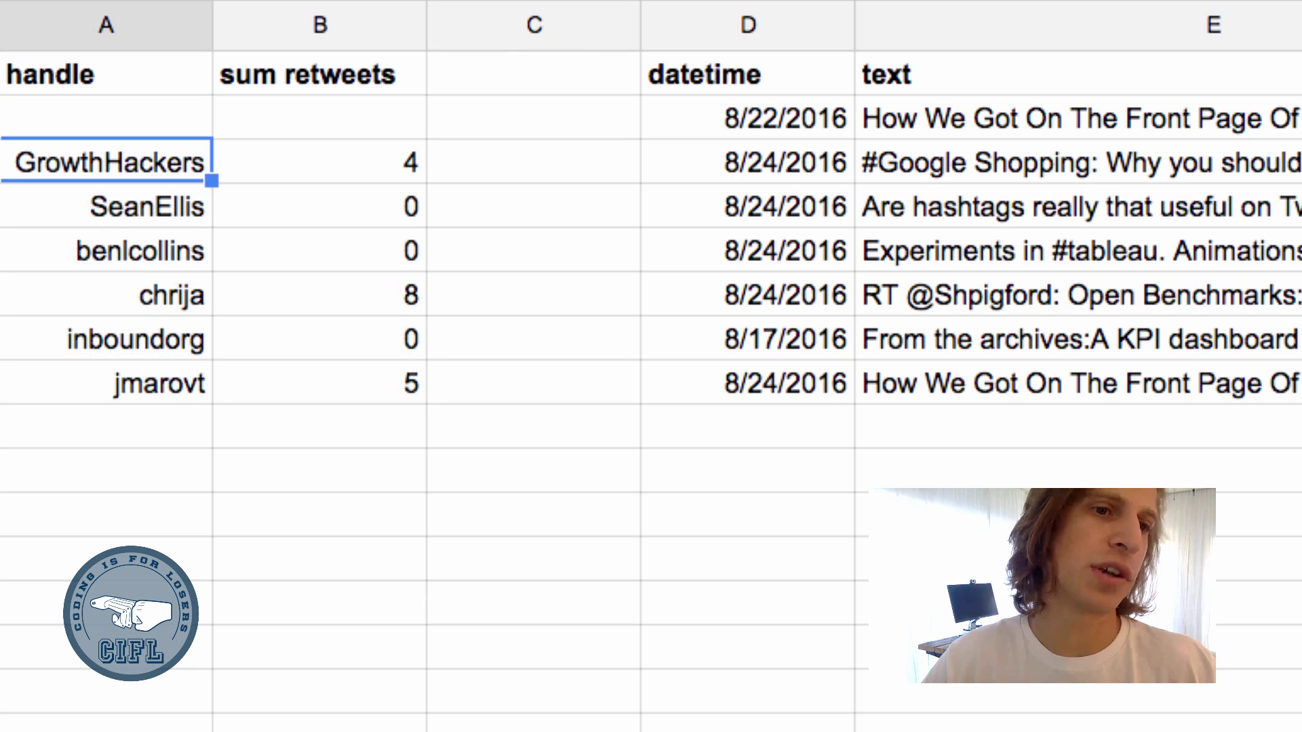
Inspect the blank row 2 under the headers, then reopen A1's formula for editing
key("Up")
key("shift+Right")
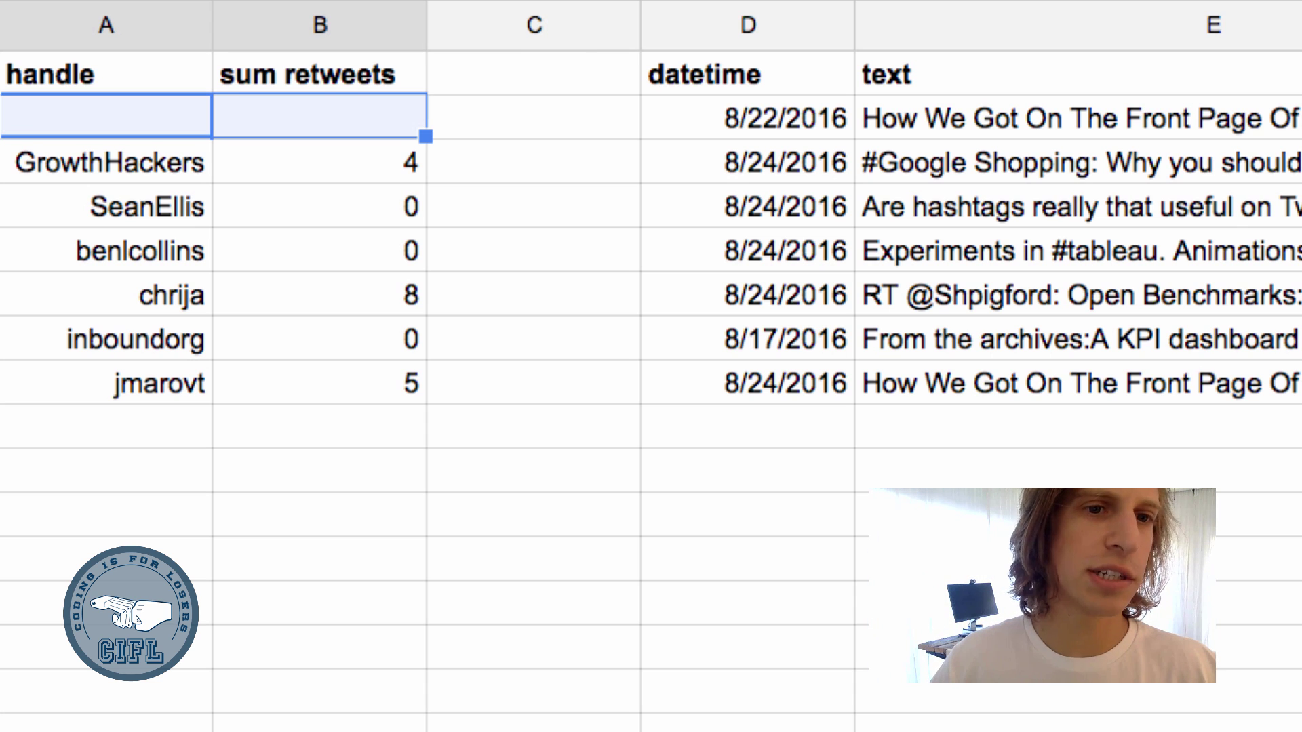
key("Up")
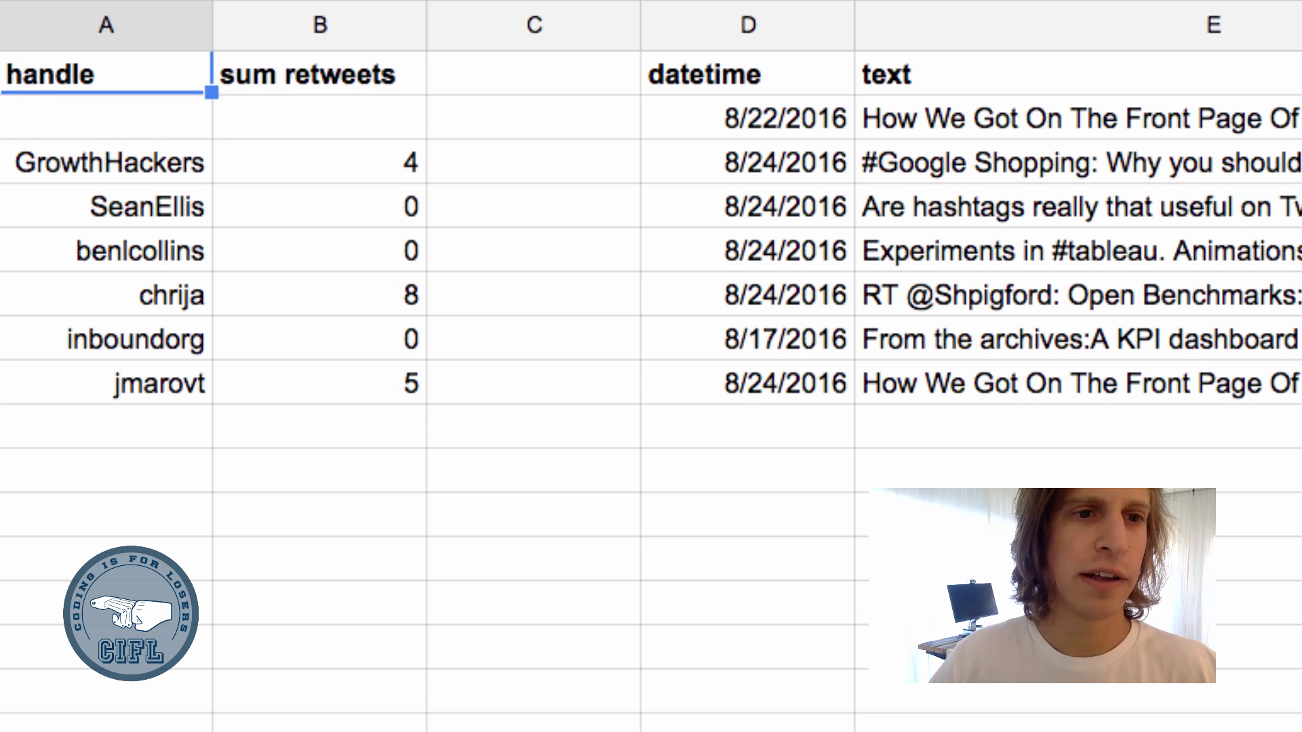
key("Return")
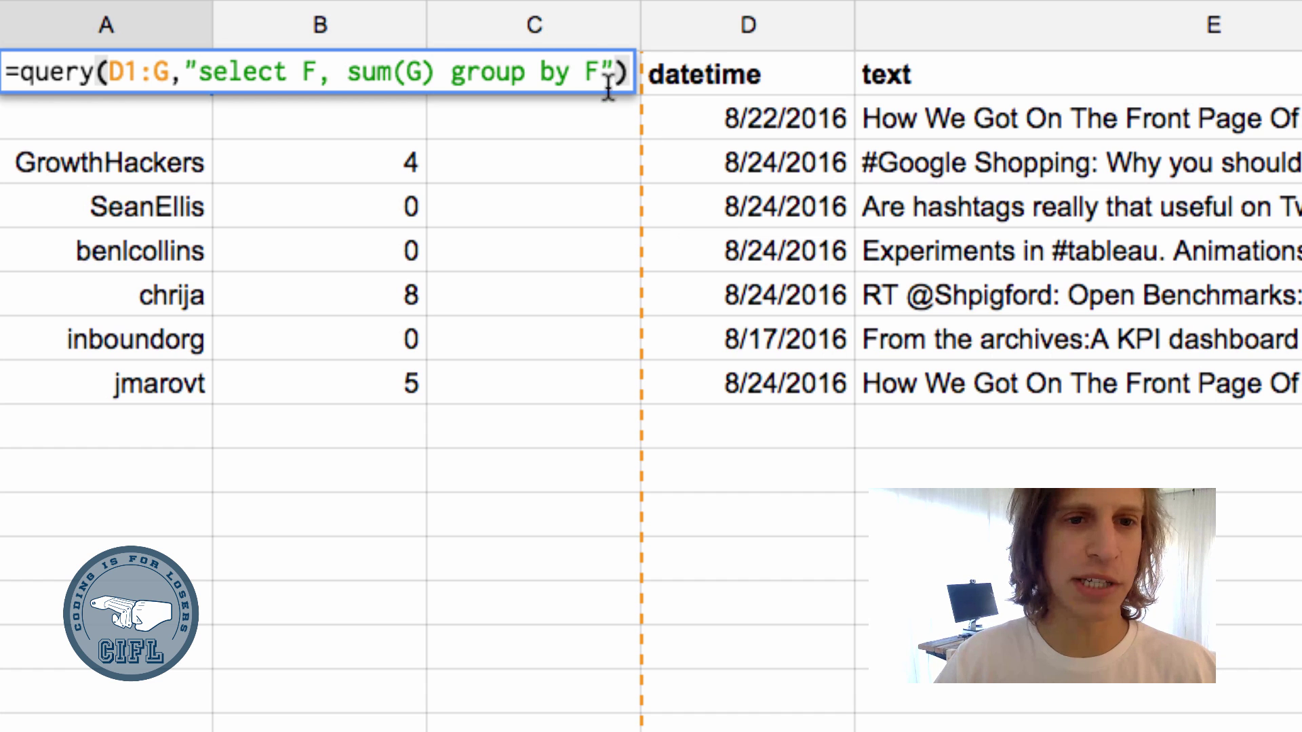
Insert where E != '' before group by so empty rows are excluded
left_click(448, 73)
type("w")
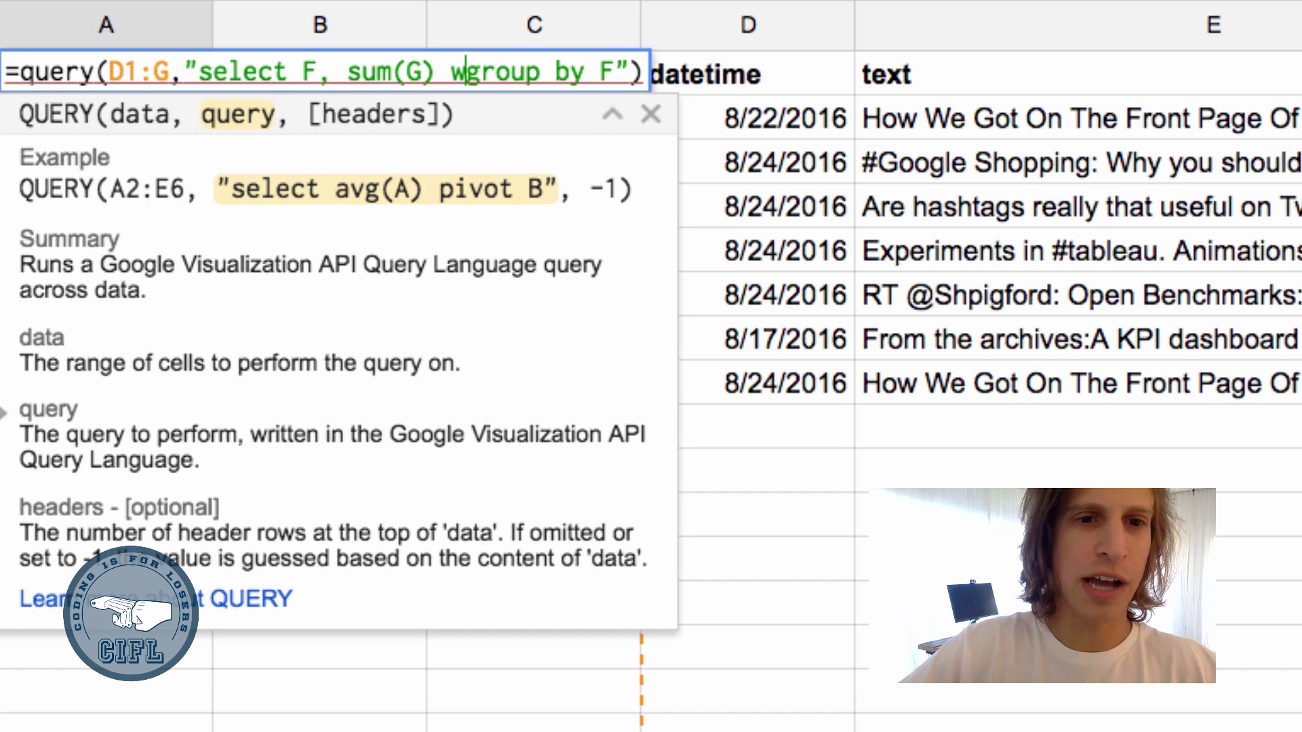
type("here ")
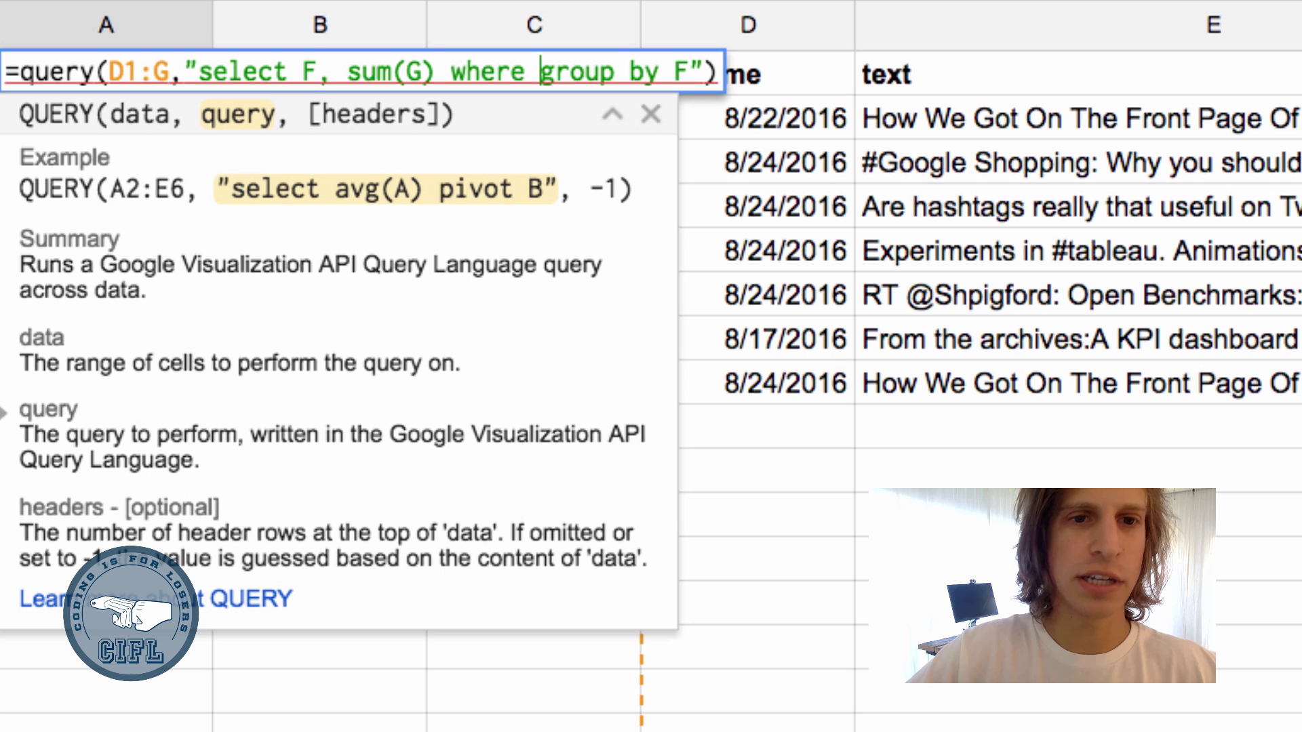
type("E ")
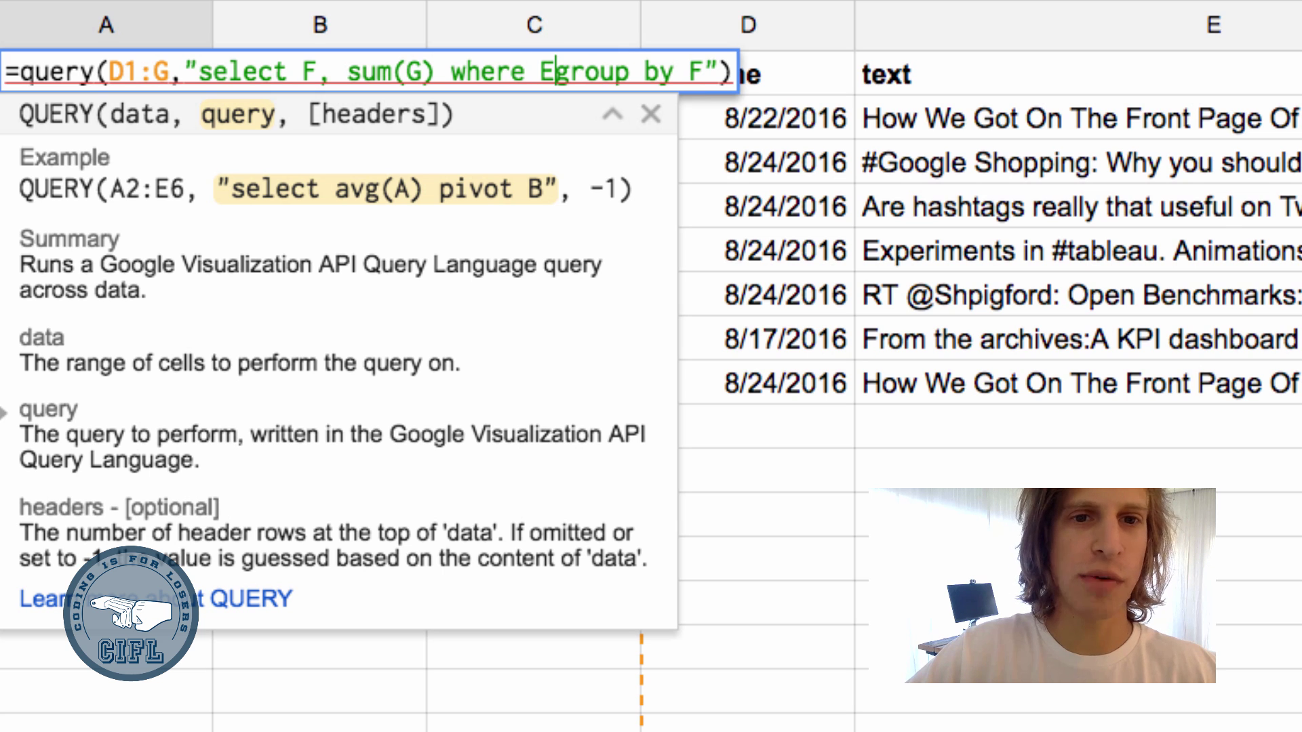
type("!= ''")
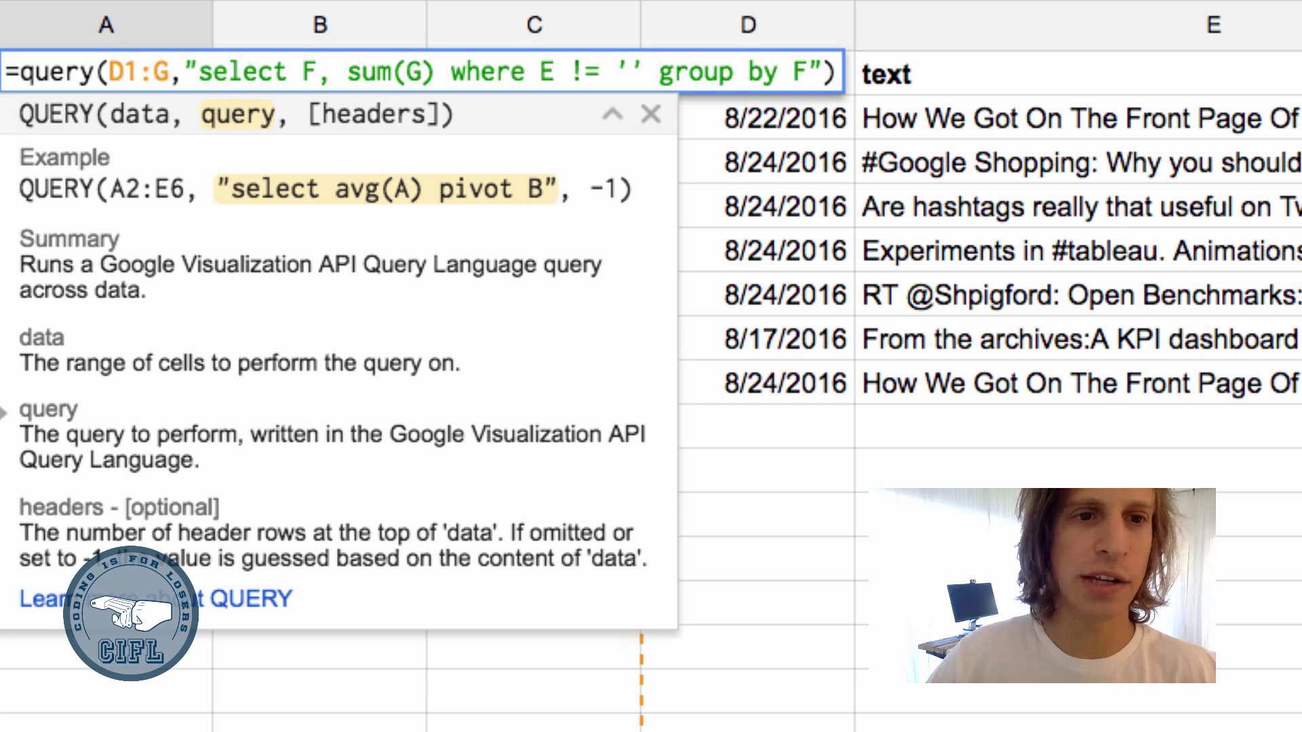
key("Return")
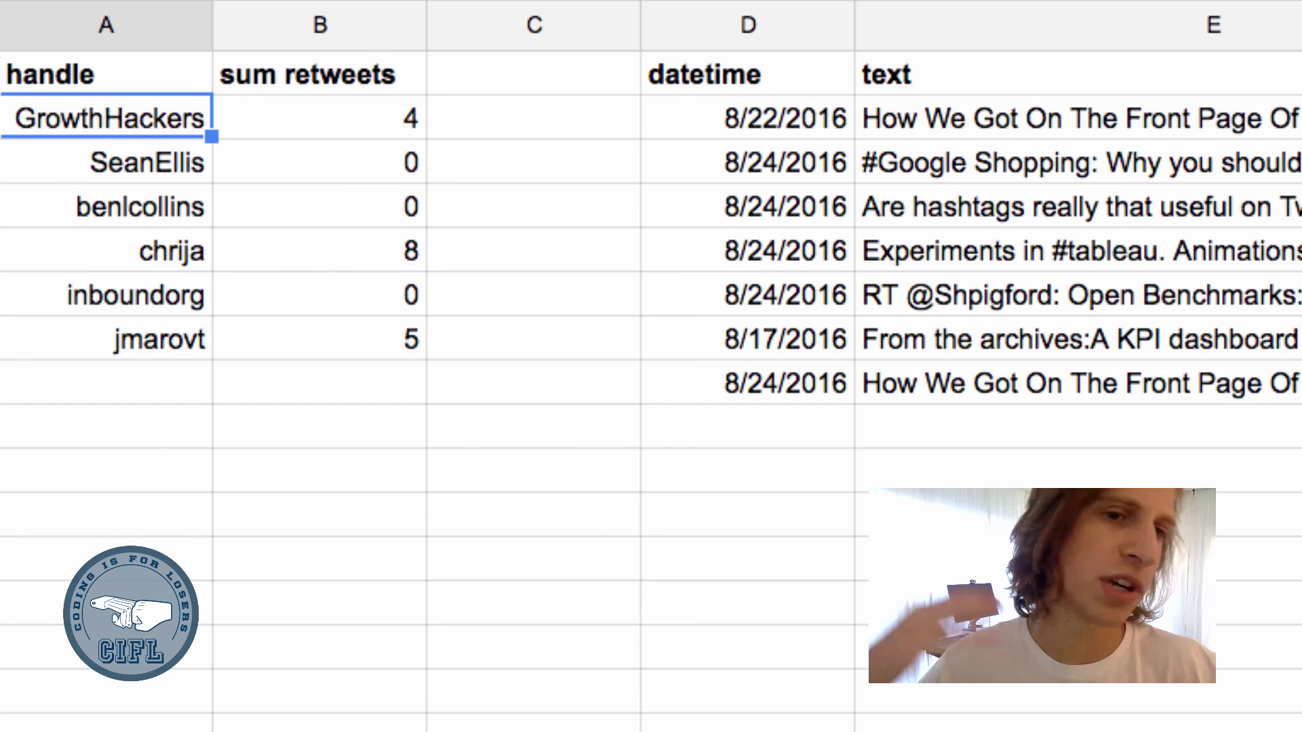
Check the handle and sum retweets headers, then reopen A1's formula
key("Up")
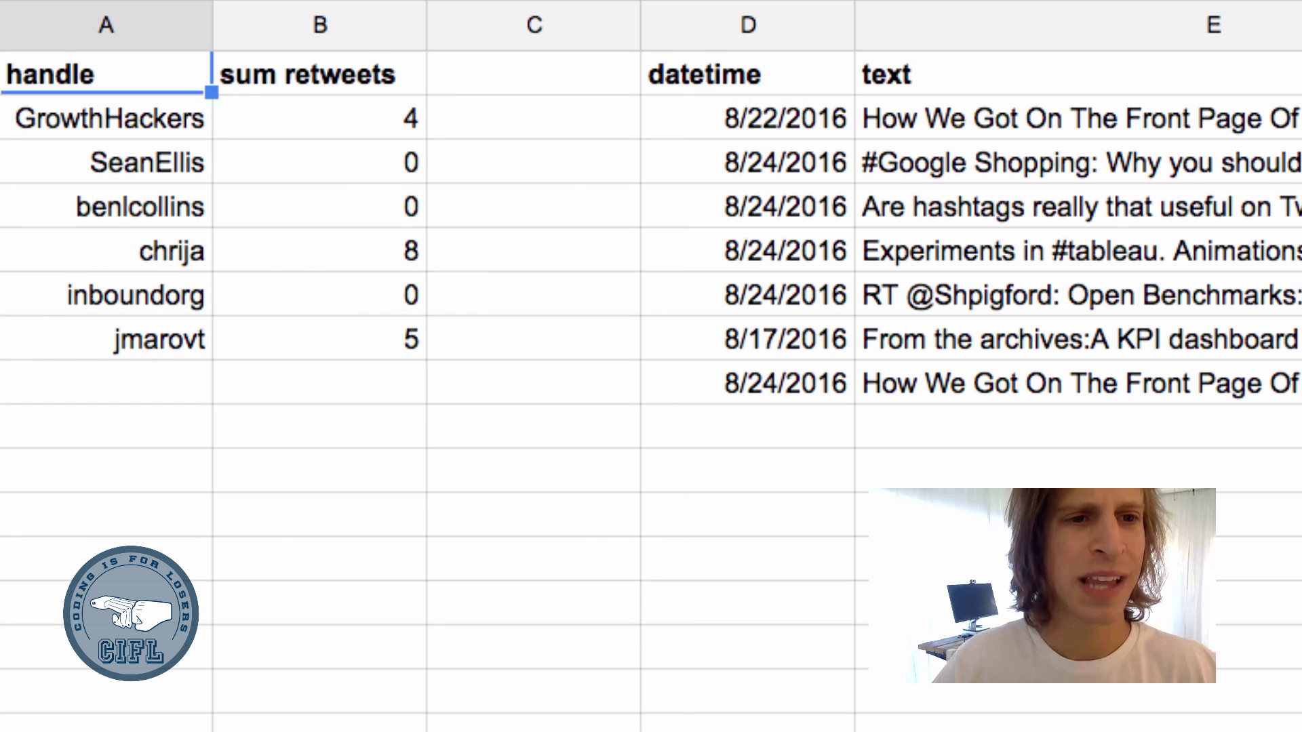
key("Right")
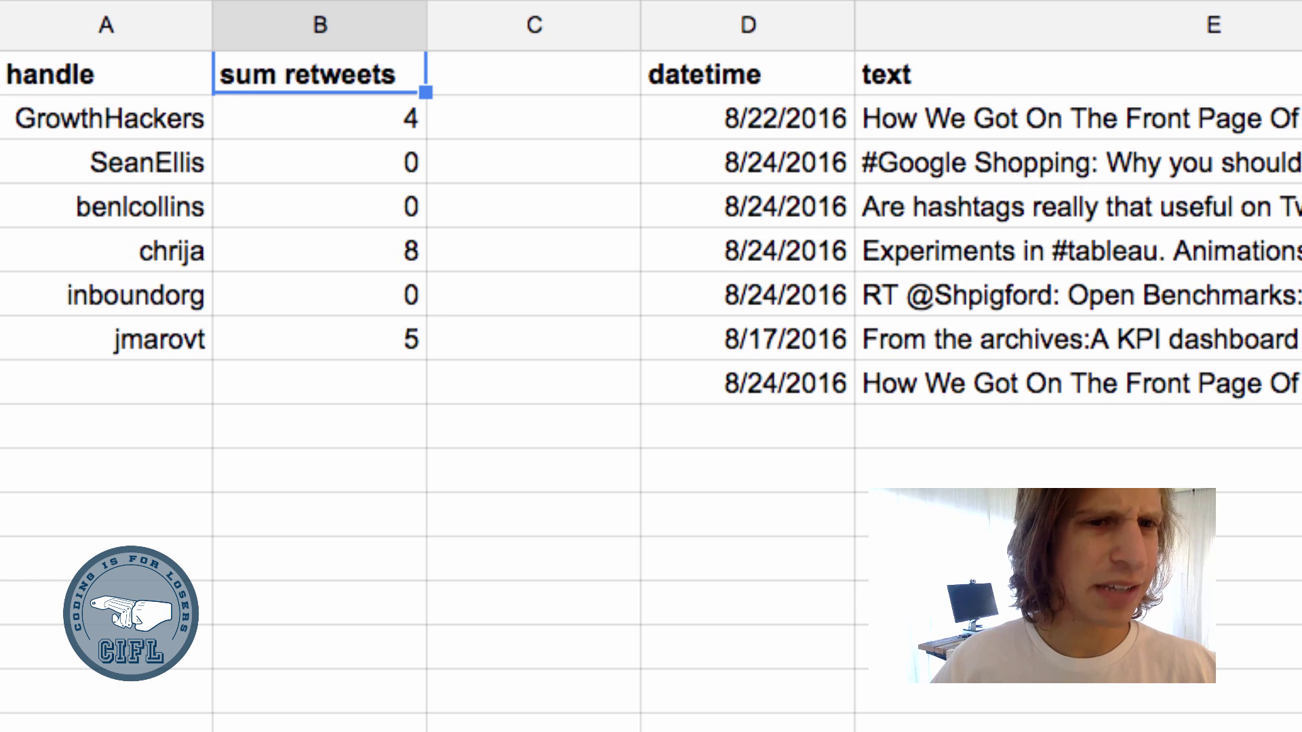
key("Left")
key("Right")
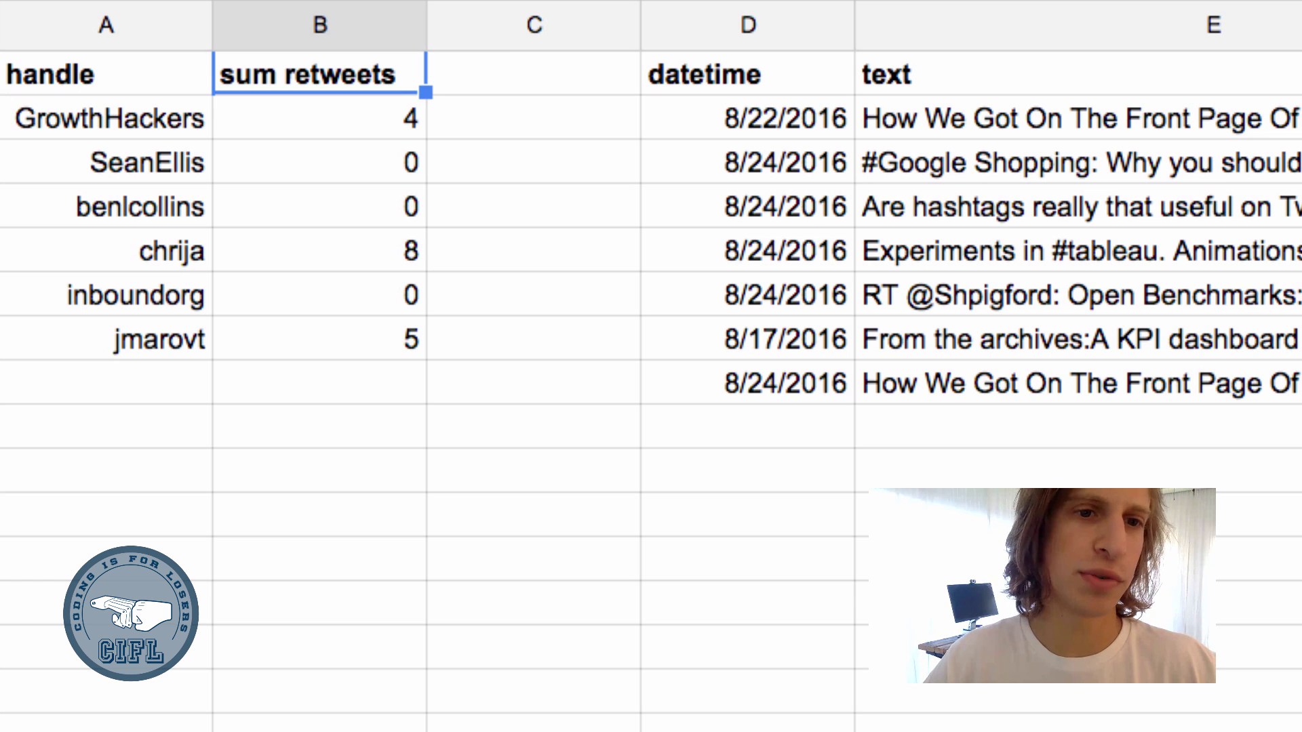
left_click(105, 74)
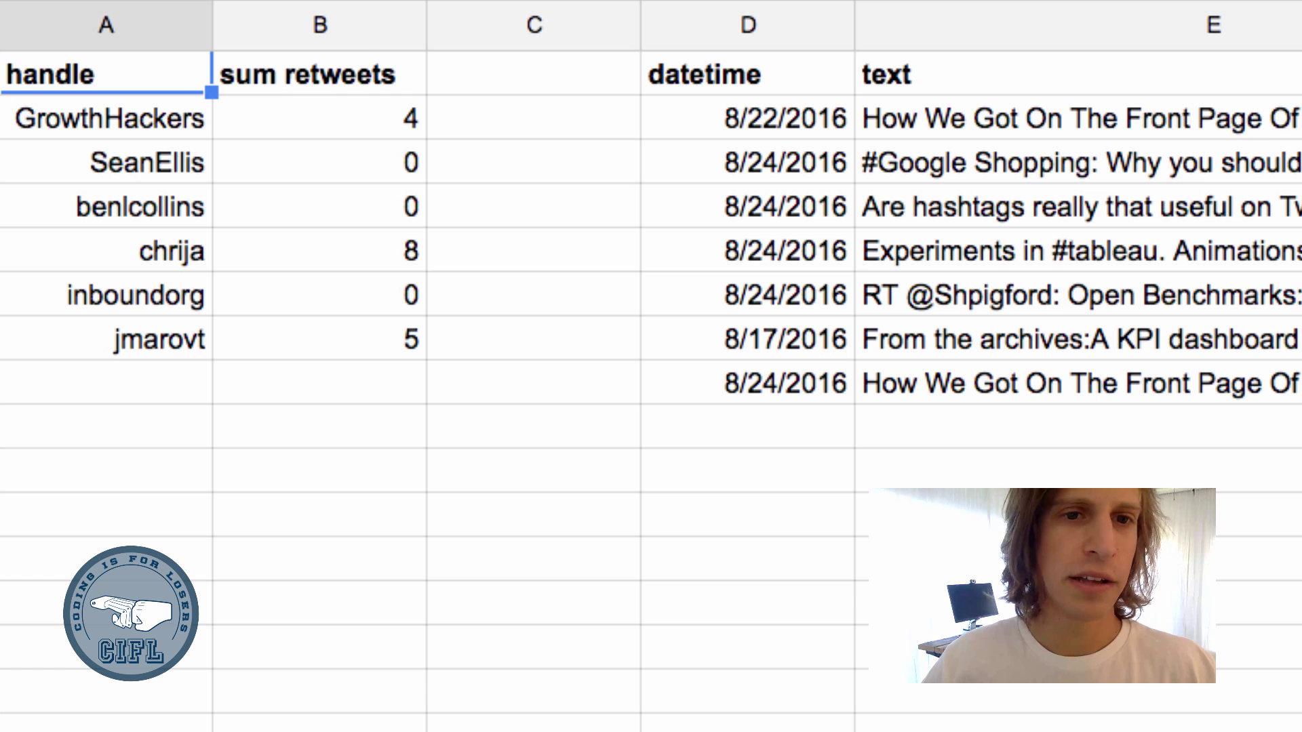
type("=query(D1:G,\"select F, sum(G) where E != '' group by F\")")
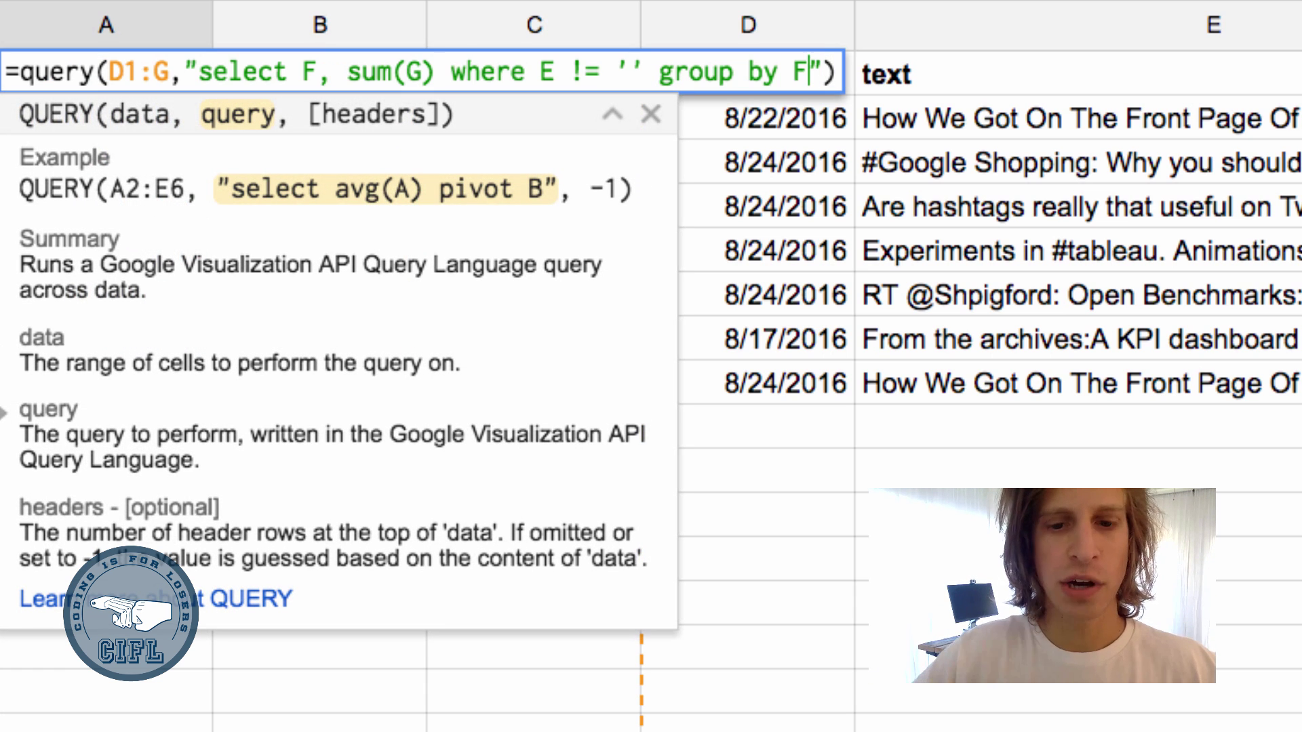
Append label sum(G) 'total retweets' so column B is headed total retweets
type("label")
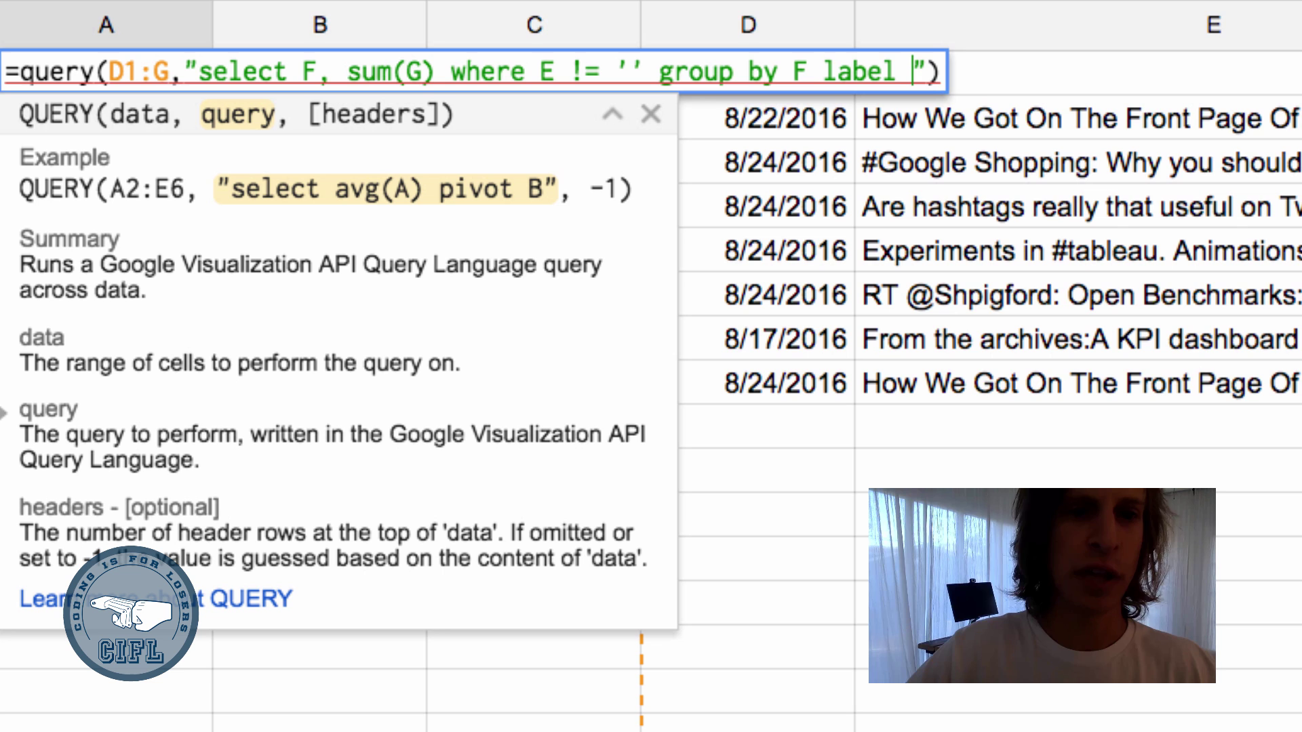
type("sum(G)")
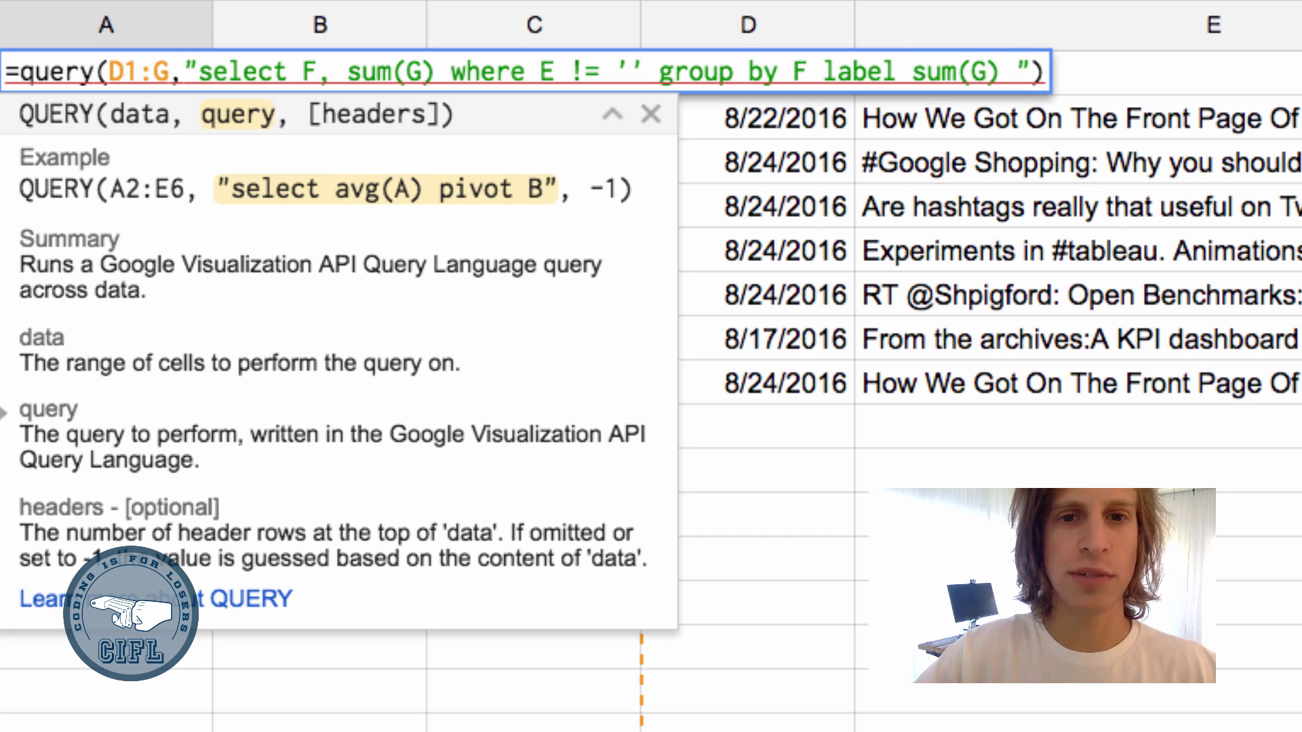
type("'")
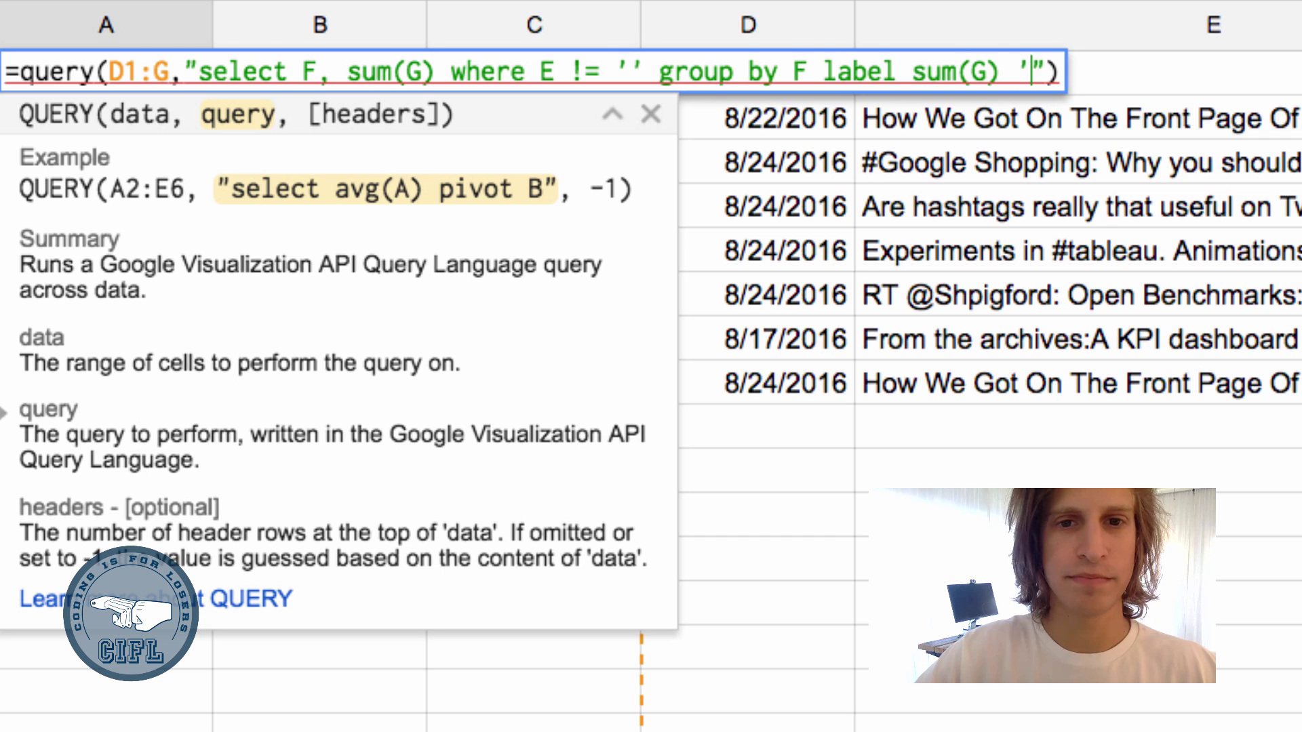
type("total")
key("BackSpace")
type("al rwe")
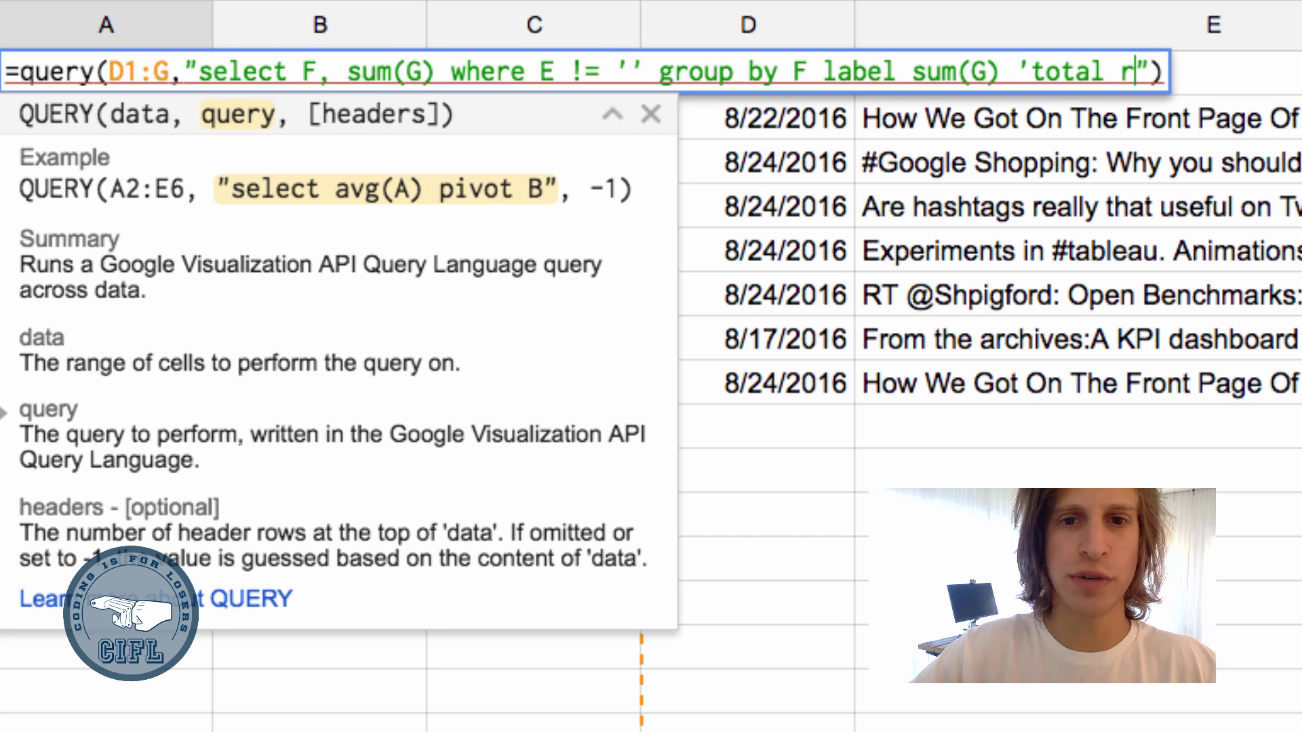
key("BackSpace")
key("BackSpace")
type("etweets'")
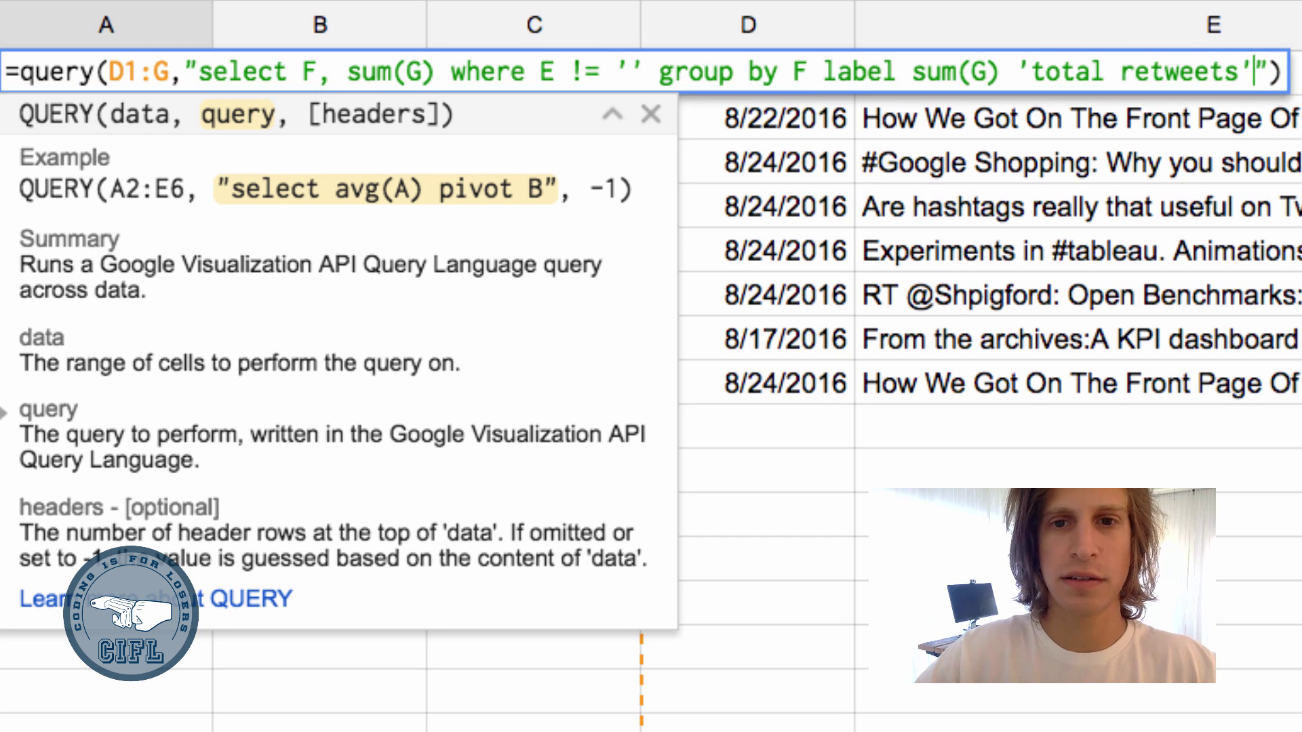
key("Return")
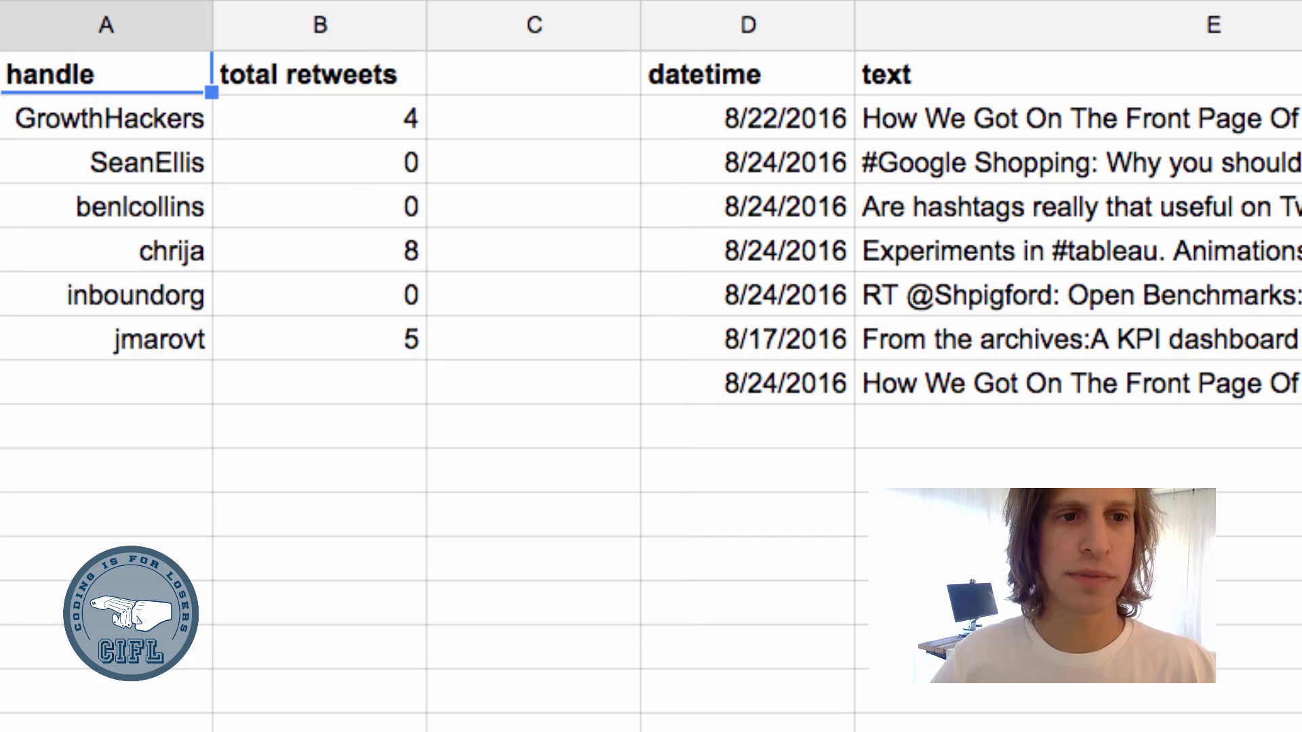